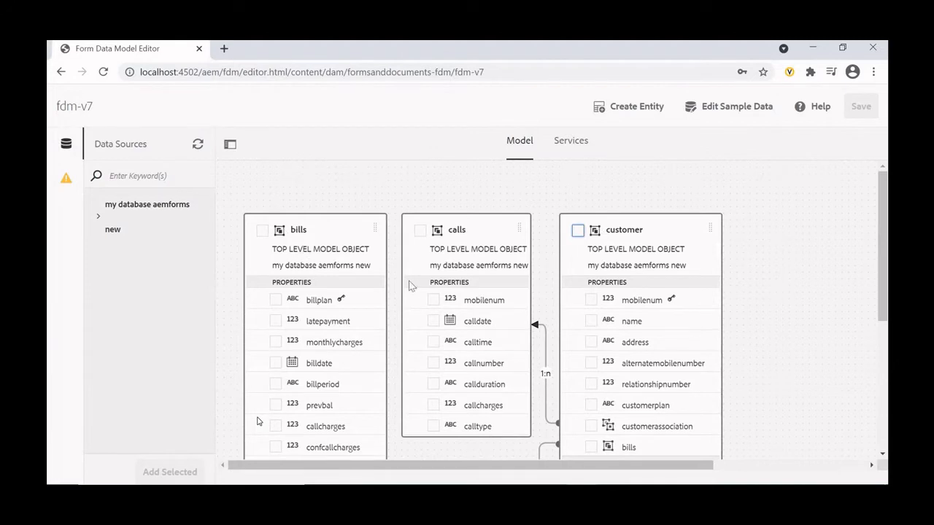
- Look over the bills, calls and customer model objects, including their properties and the associations between them
scroll(343, 358, down, 5)
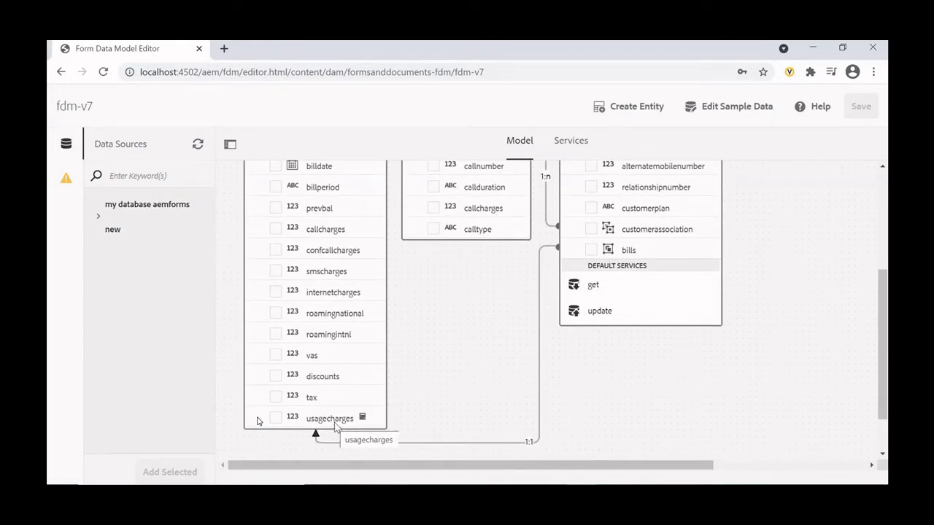
scroll(368, 314, up, 5)
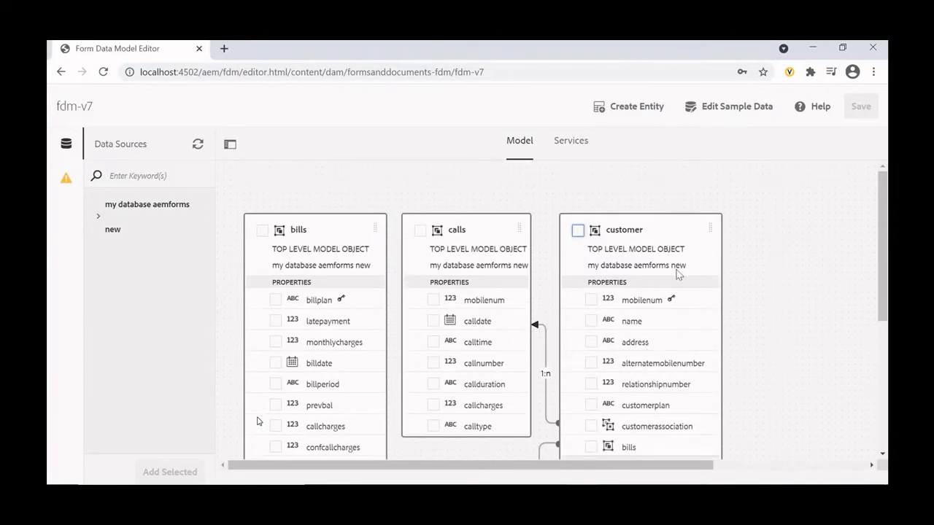
scroll(577, 297, down, 5)
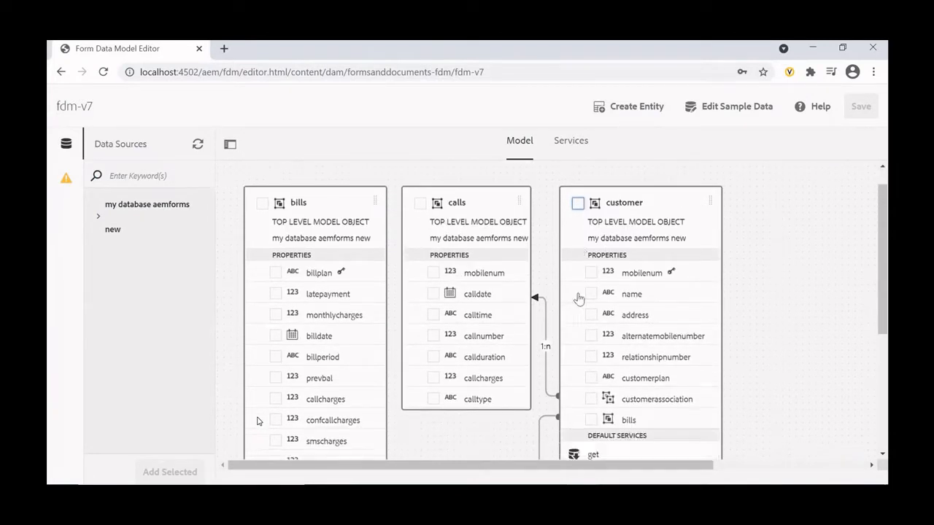
scroll(354, 362, up, 5)
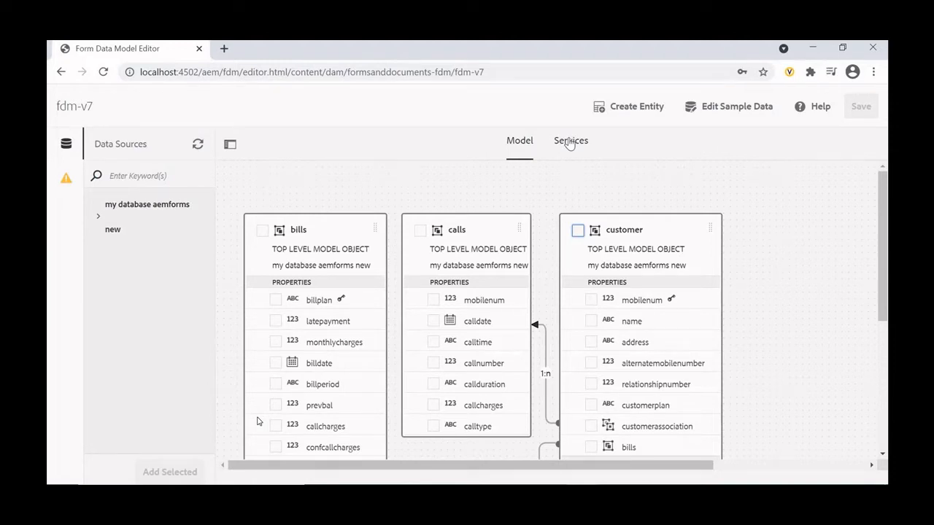
- Open the properties of the customer model object and review its binding, top-level setting and read and write services
click(577, 231)
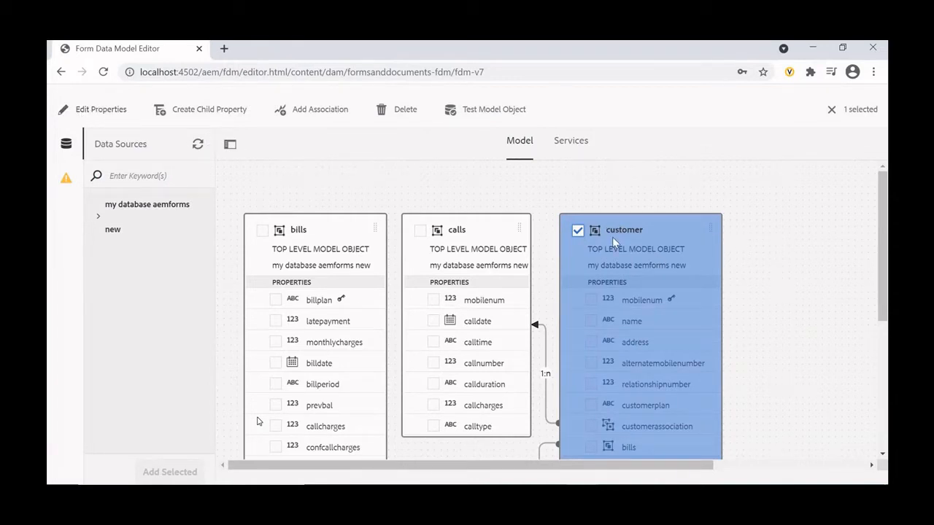
click(100, 111)
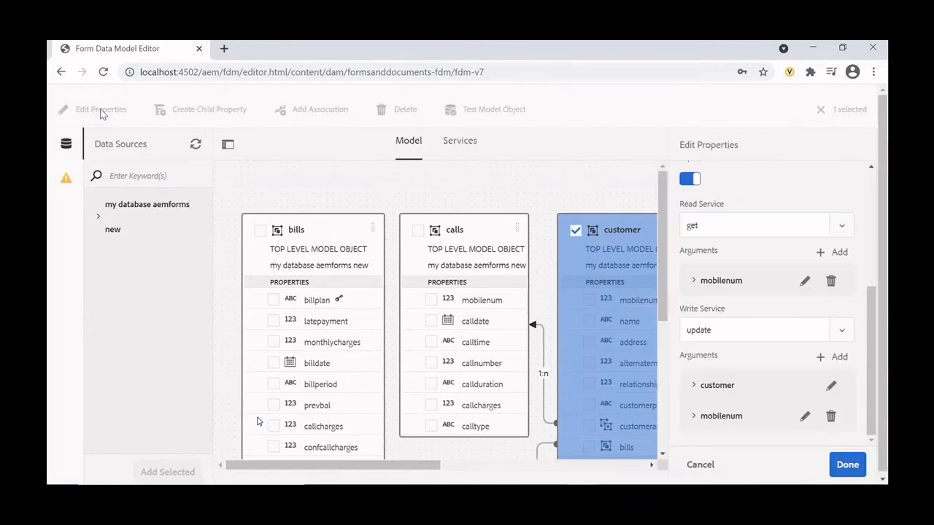
scroll(747, 248, up, 5)
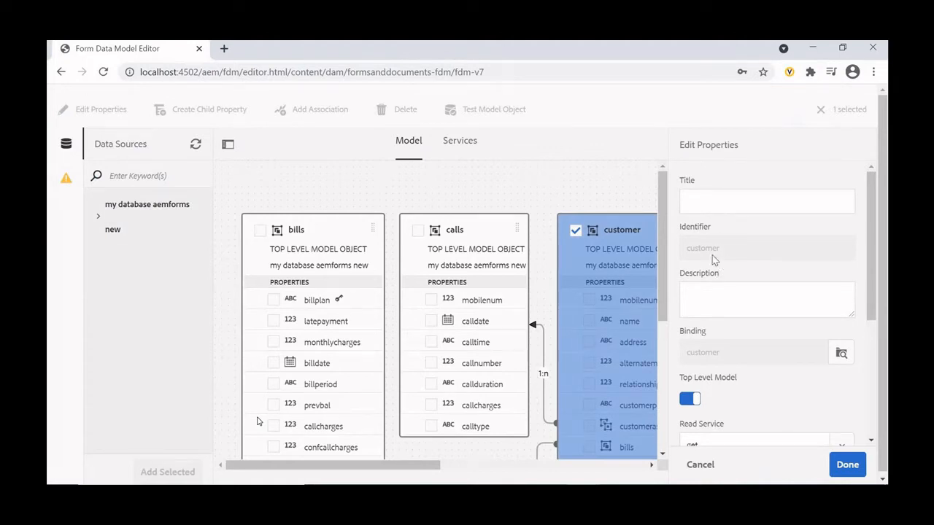
scroll(707, 259, down, 3)
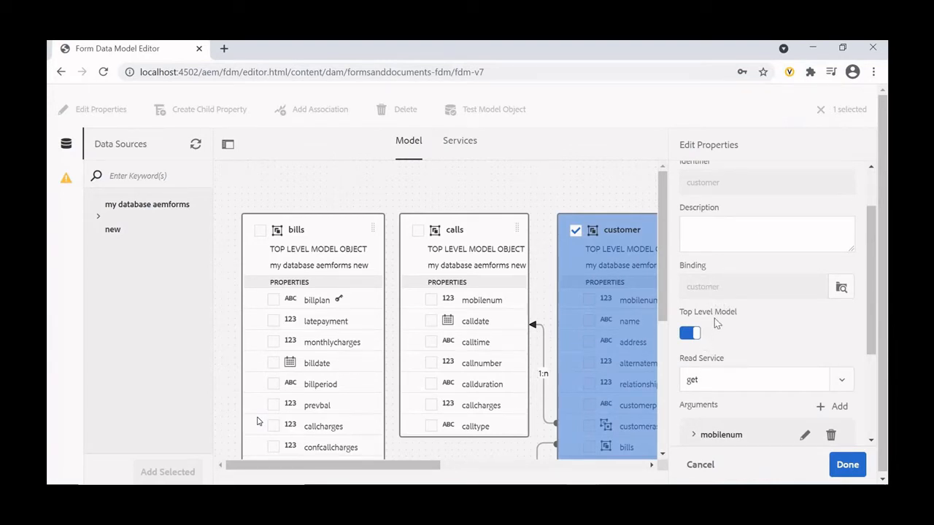
scroll(711, 295, down, 2)
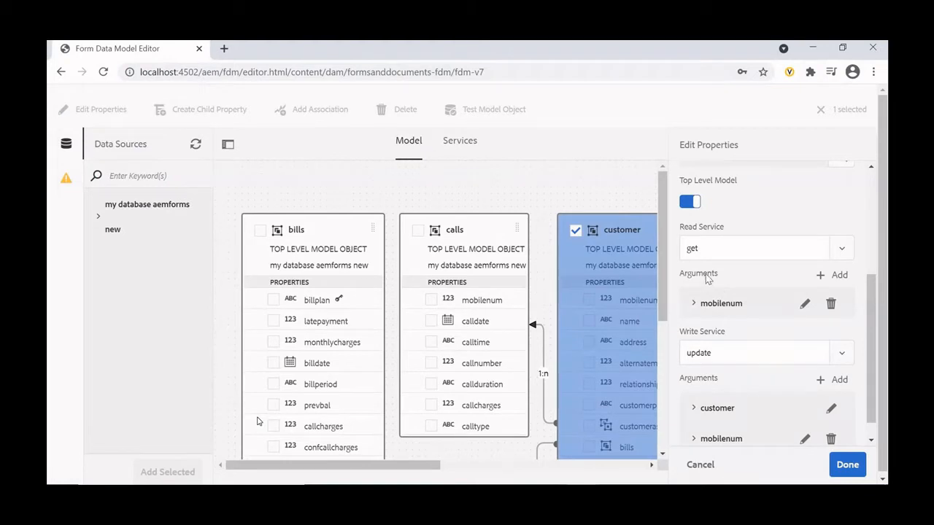
- Open the read service's mobilenum argument, examine its type and binding settings, and accept it as it is
click(805, 306)
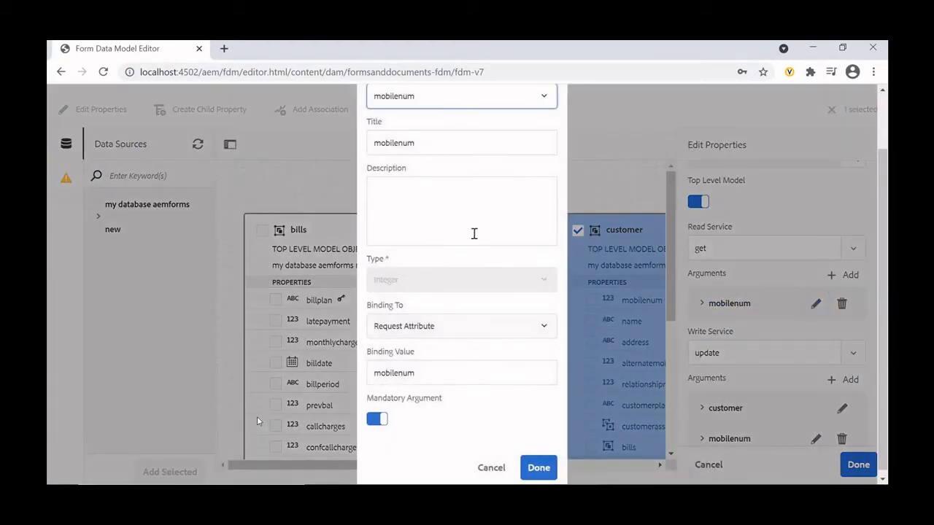
scroll(436, 233, down, 2)
scroll(416, 336, up, 2)
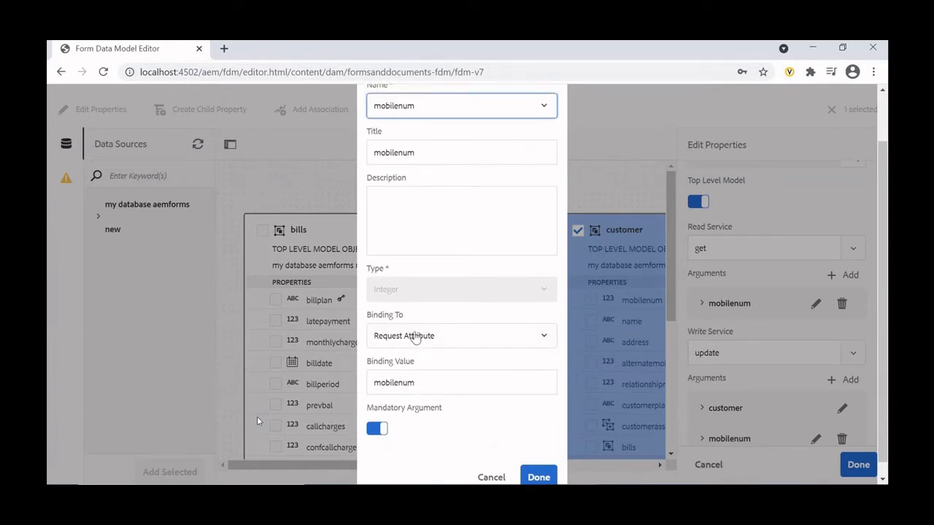
scroll(426, 299, down, 2)
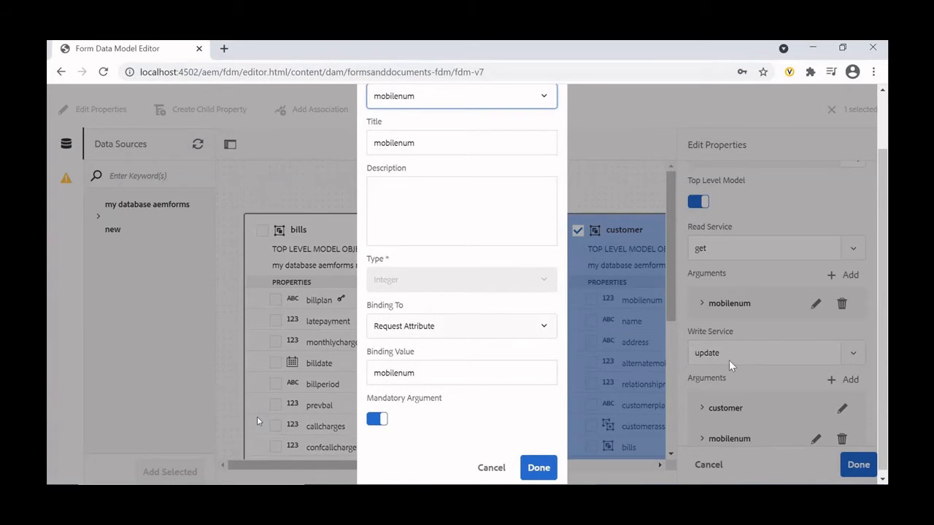
click(533, 470)
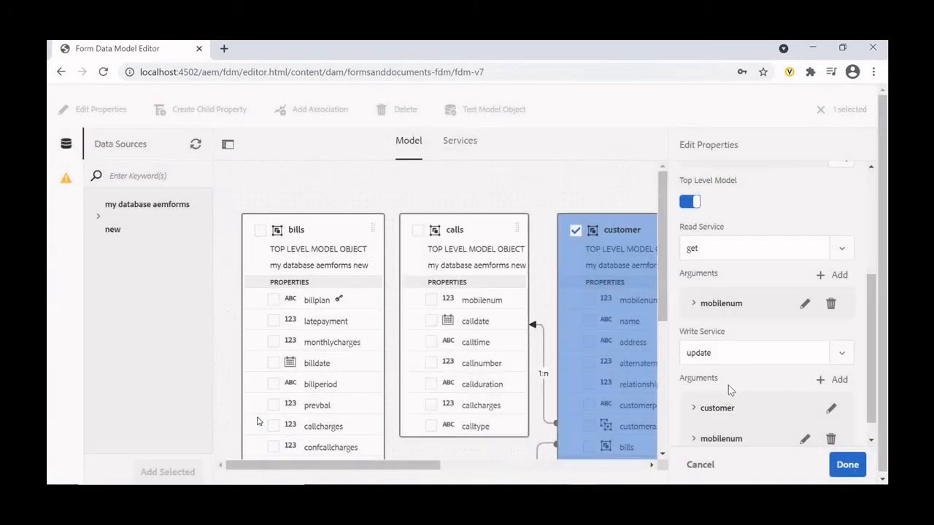
- Choose update as the write service of the customer model object
scroll(729, 380, down, 1)
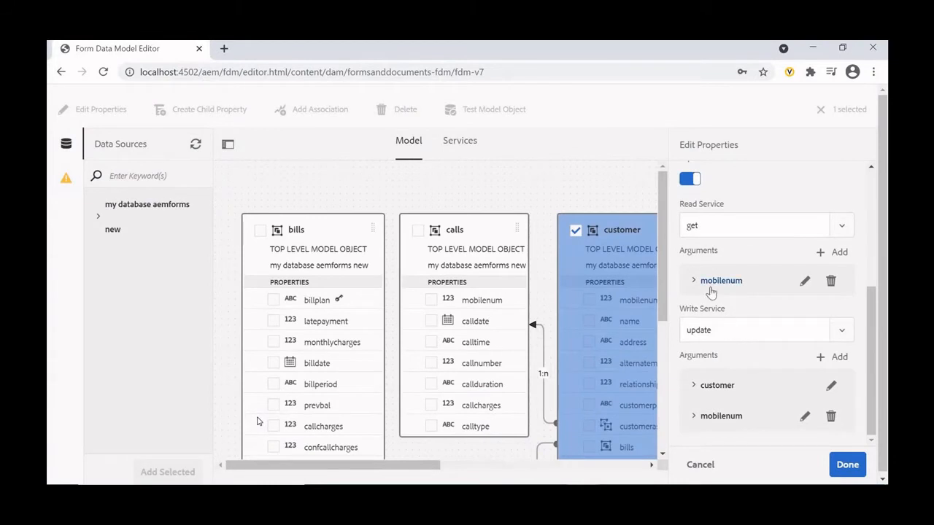
click(835, 339)
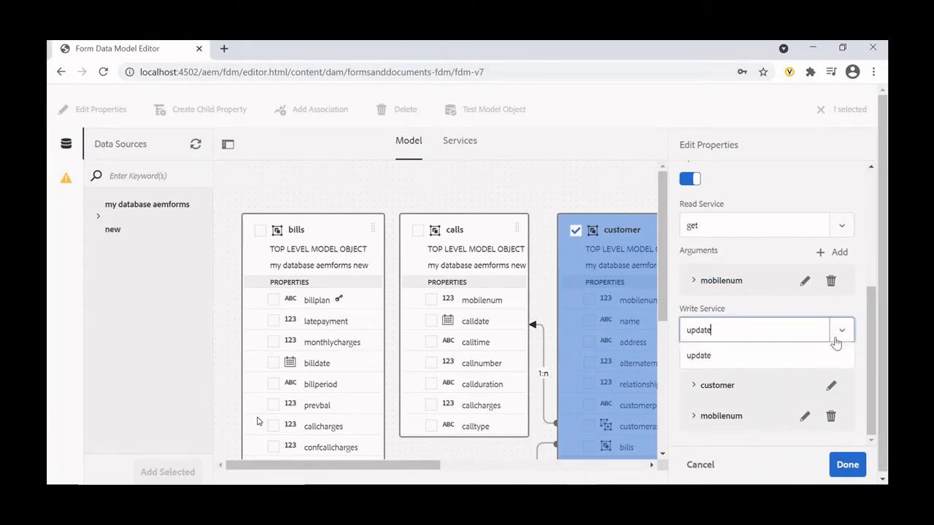
click(802, 357)
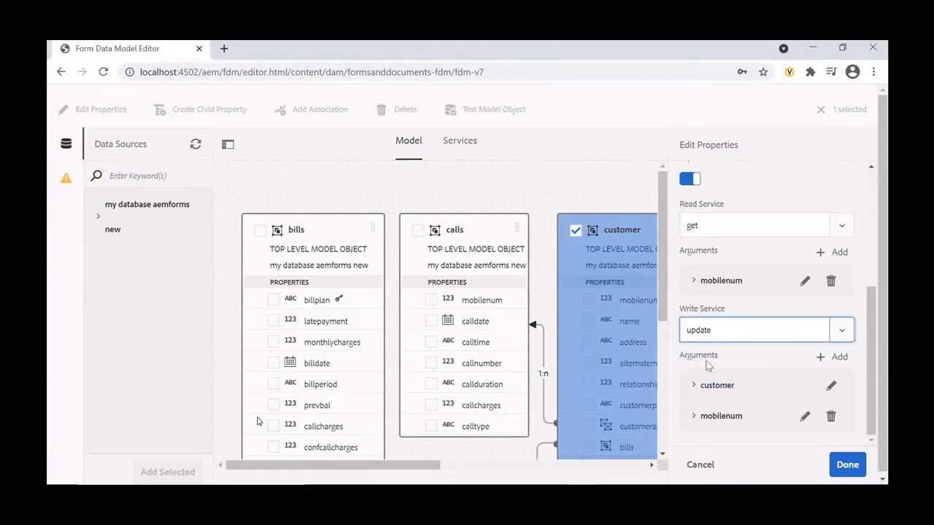
- Inspect the write service's customer and mobilenum arguments one after the other, cancelling out of each
click(832, 391)
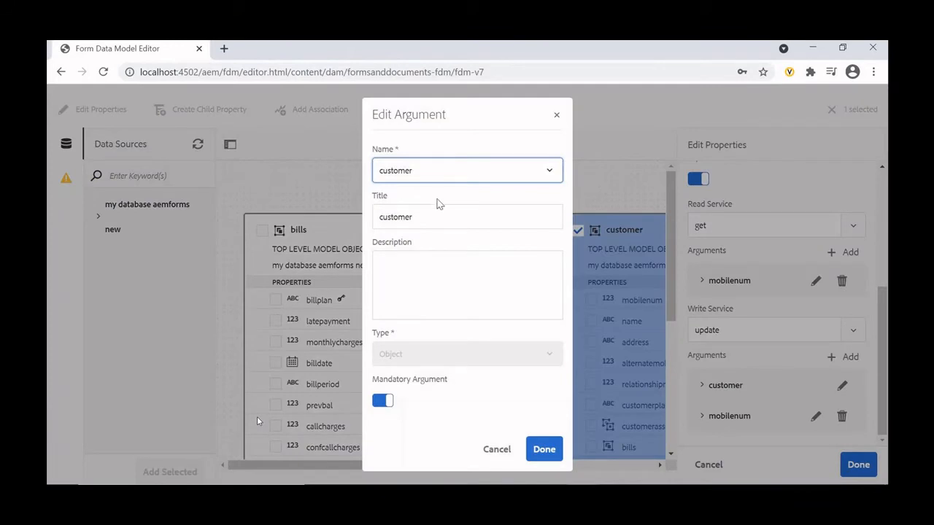
click(509, 453)
click(805, 418)
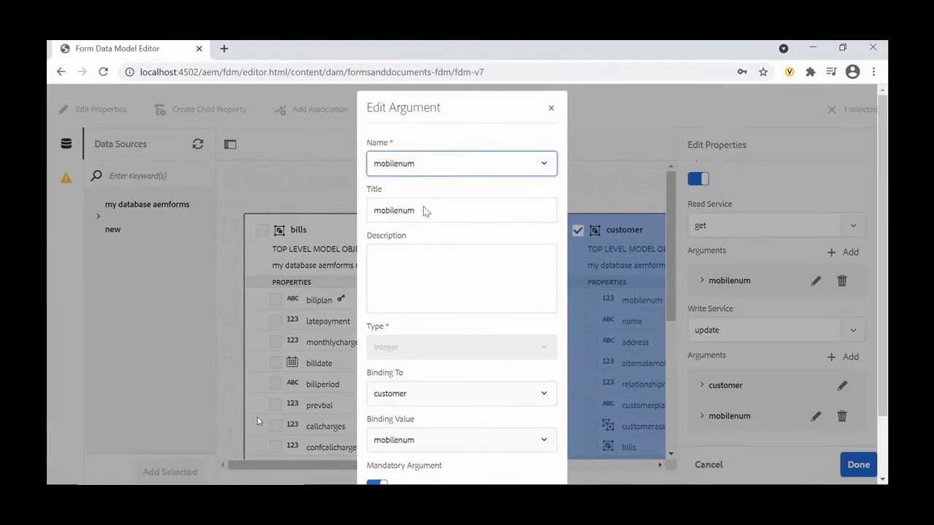
scroll(428, 277, down, 1)
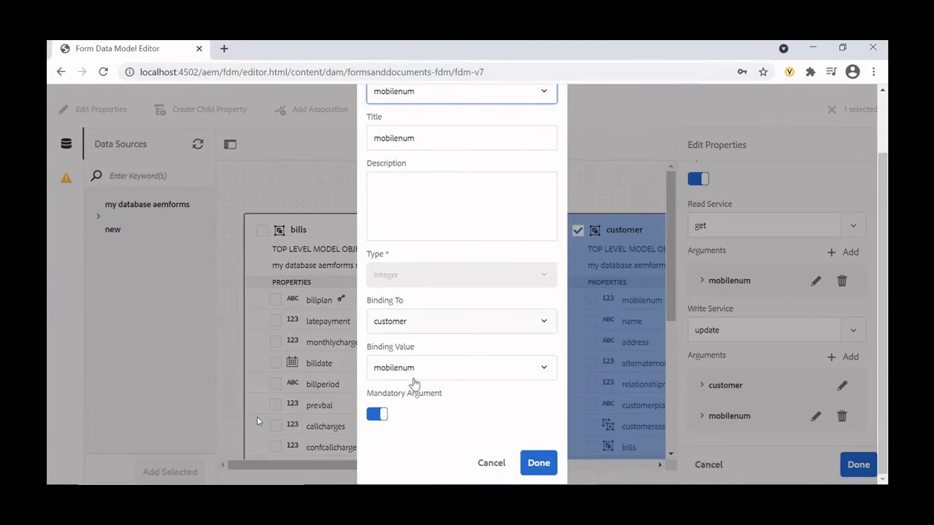
click(490, 463)
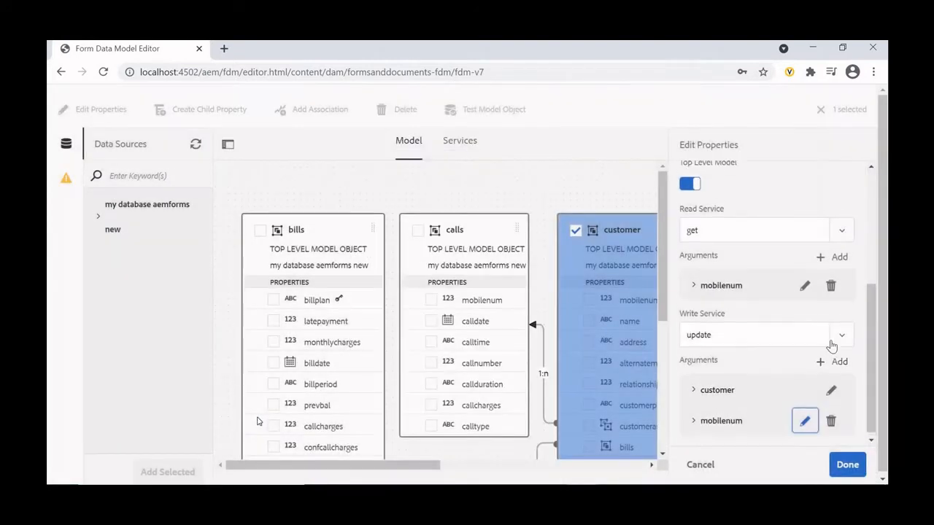
- Recheck the customer object's read and write services and their arguments, and close its properties without saving
scroll(831, 346, up, 3)
scroll(831, 345, down, 3)
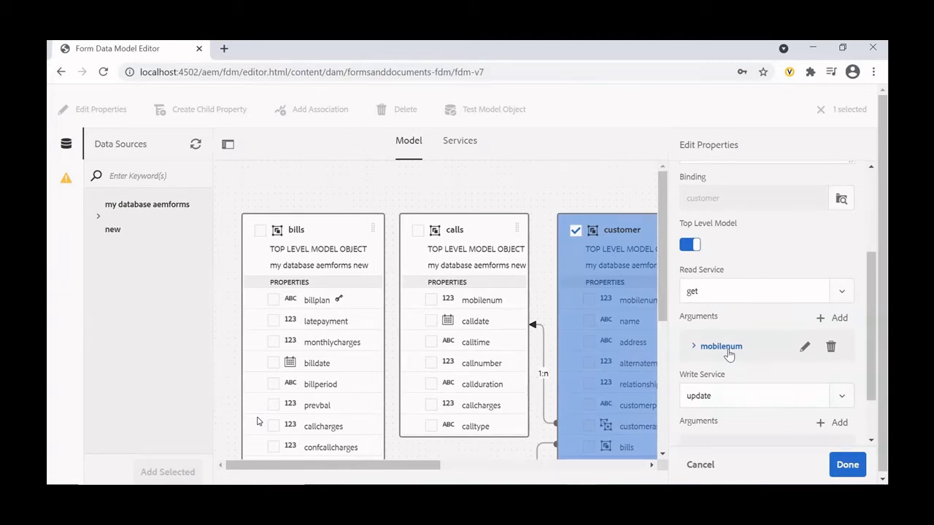
scroll(730, 355, down, 2)
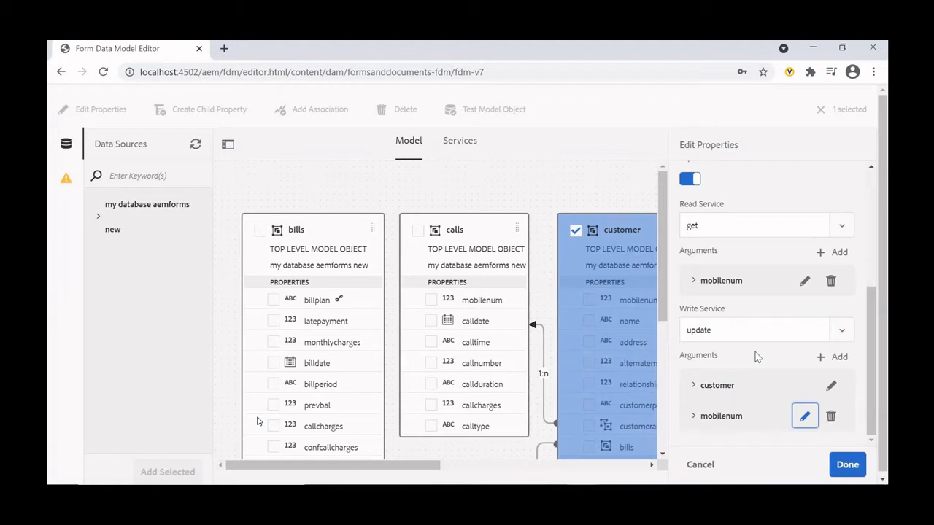
click(698, 464)
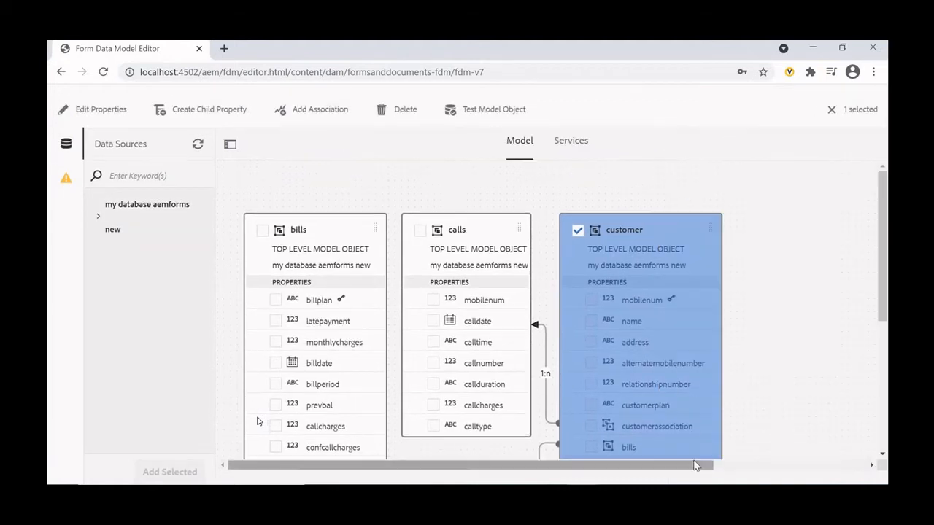
- In the model's services, clear the selection, review the properties of the fetch data service, and close them without saving
click(570, 142)
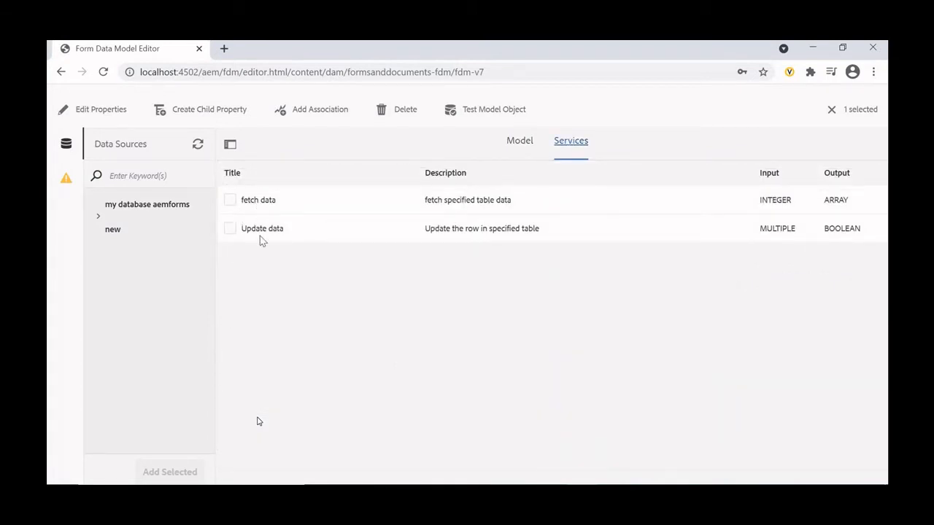
click(232, 201)
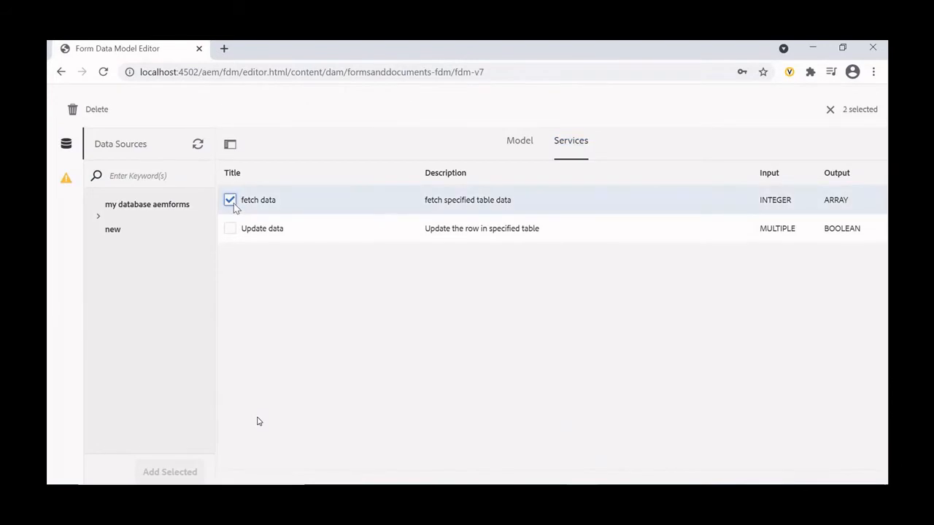
click(831, 109)
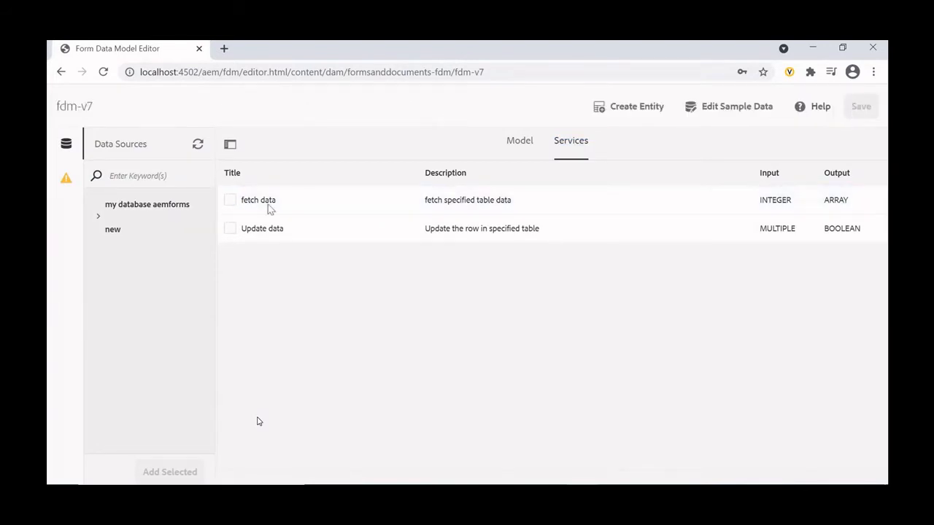
click(234, 202)
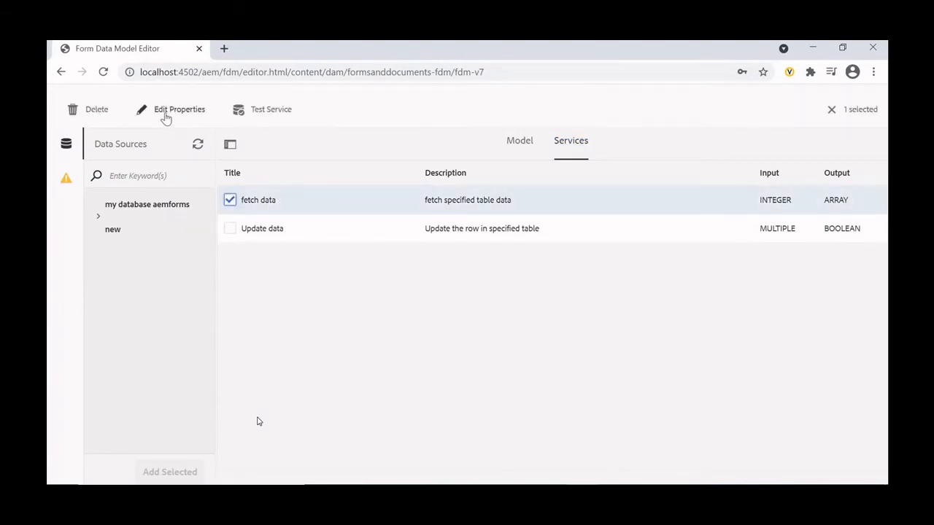
click(167, 111)
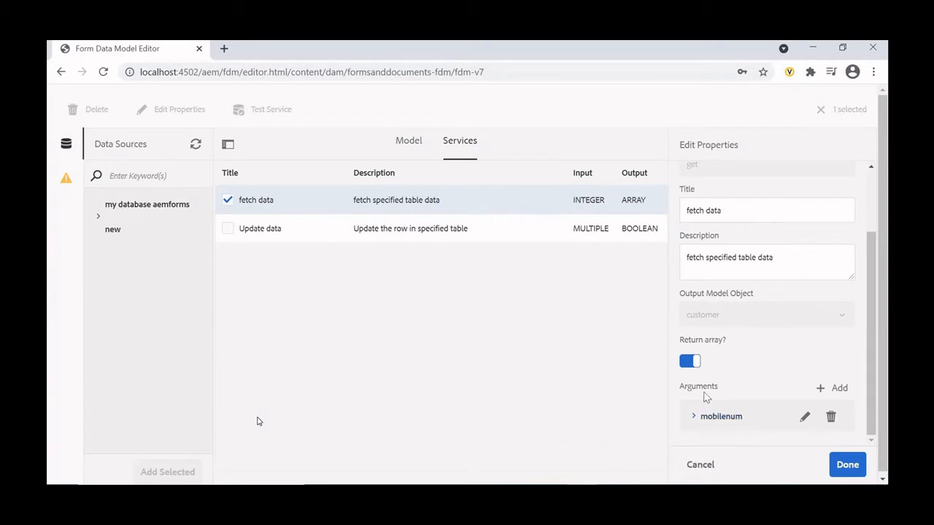
click(228, 202)
click(700, 465)
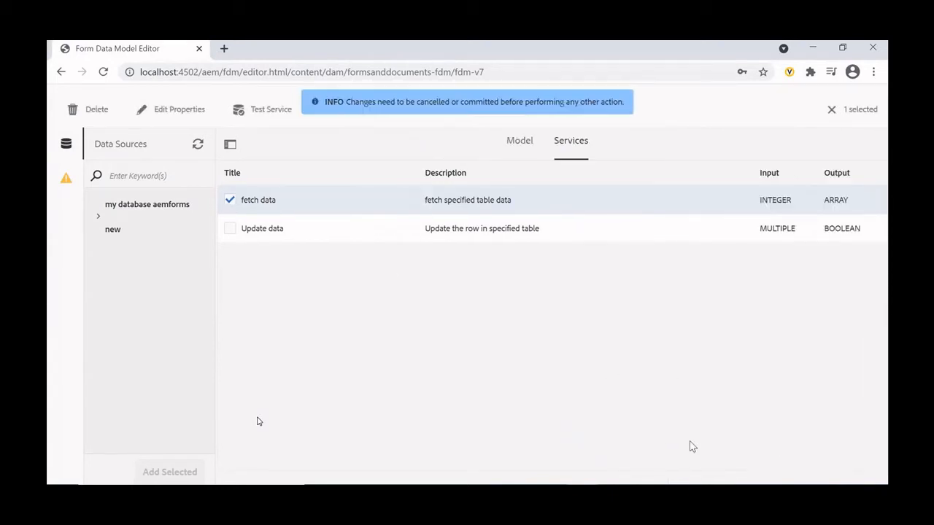
- Review the Update data service's properties and its customer argument, and close them without saving
click(230, 200)
click(228, 228)
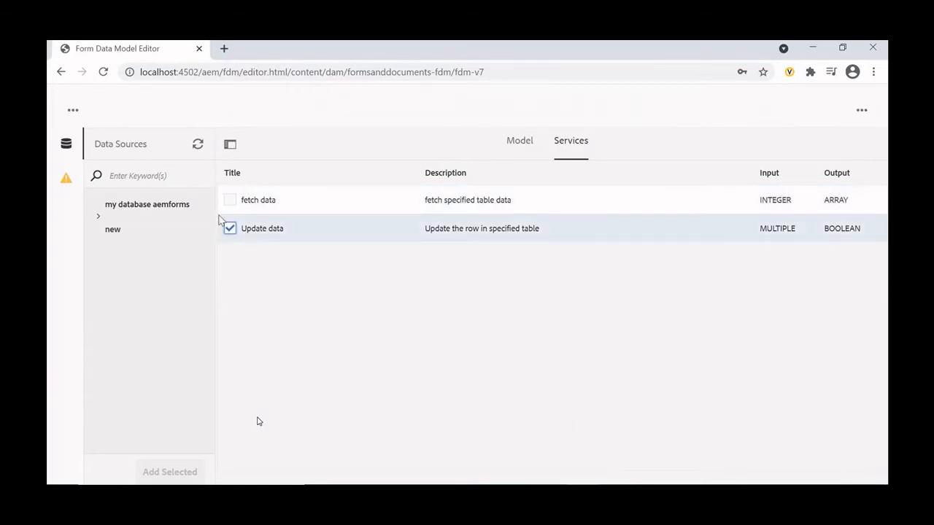
click(169, 111)
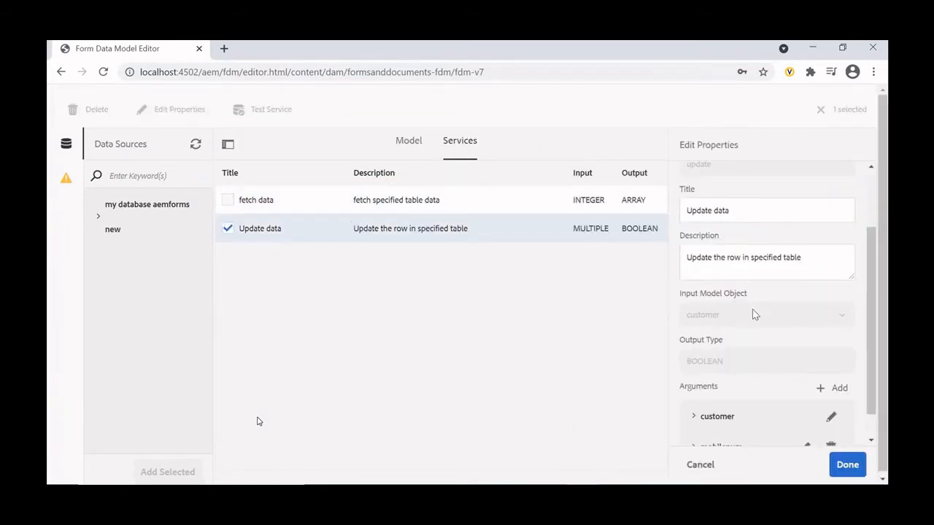
scroll(749, 308, down, 1)
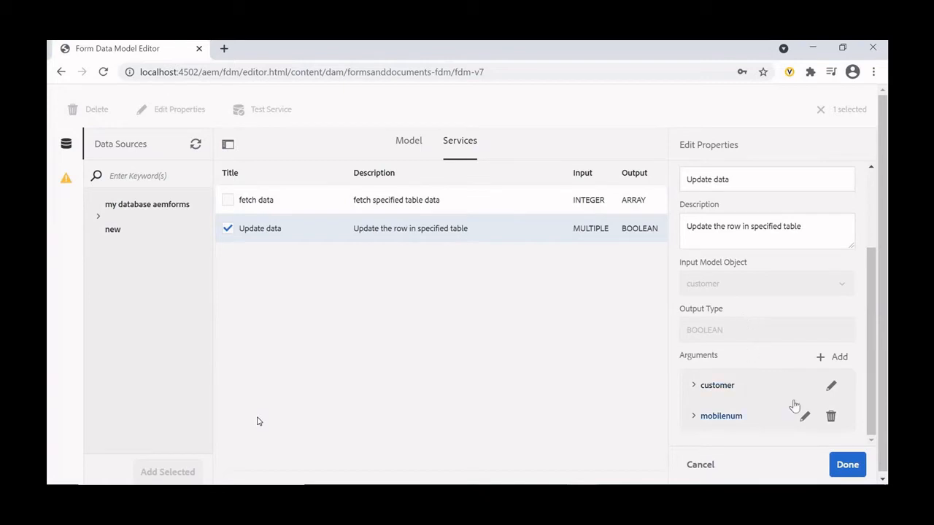
click(831, 386)
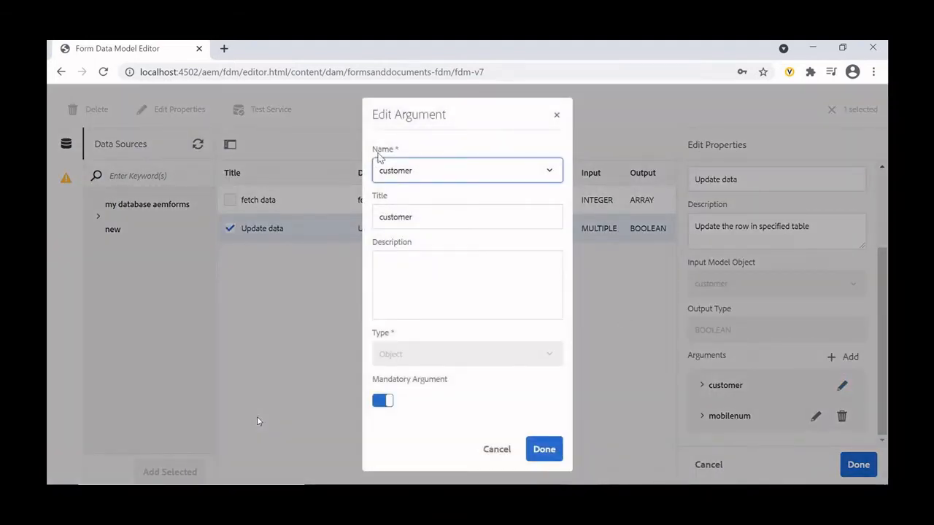
click(503, 448)
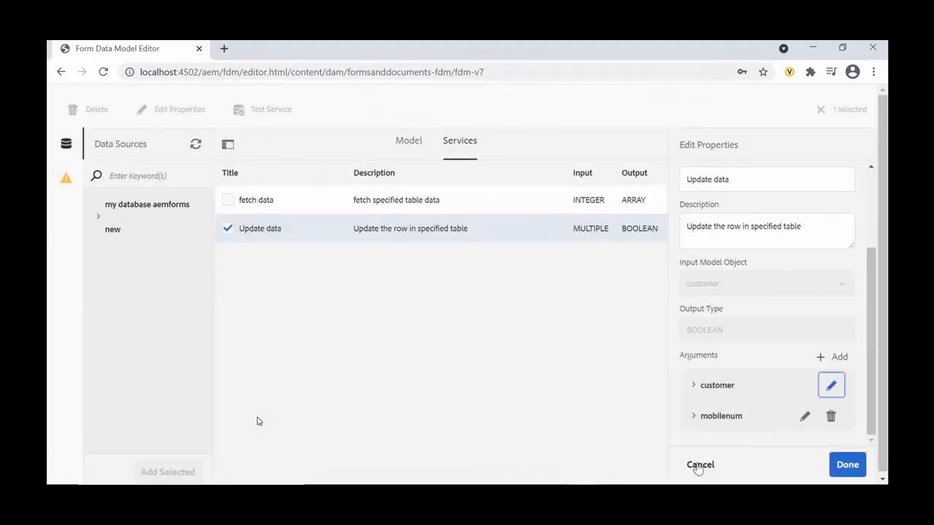
click(702, 465)
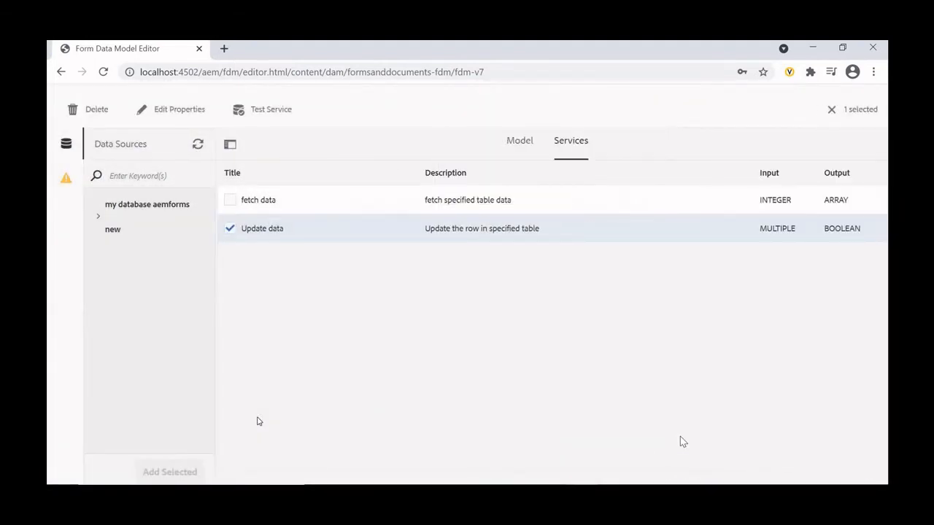
- Open the test for the fetch data service only, and copy the customer's mobilenum value from the customer table in MySQL Workbench
click(228, 228)
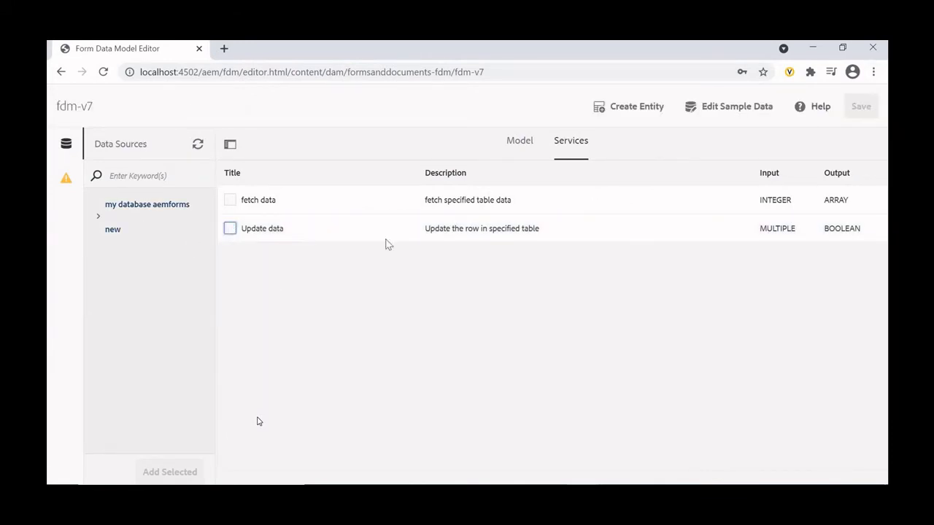
click(232, 201)
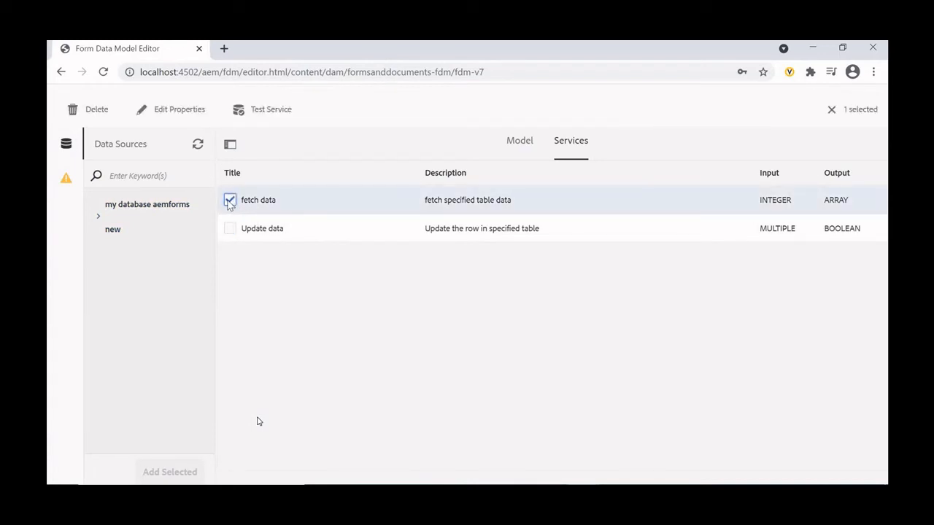
click(268, 111)
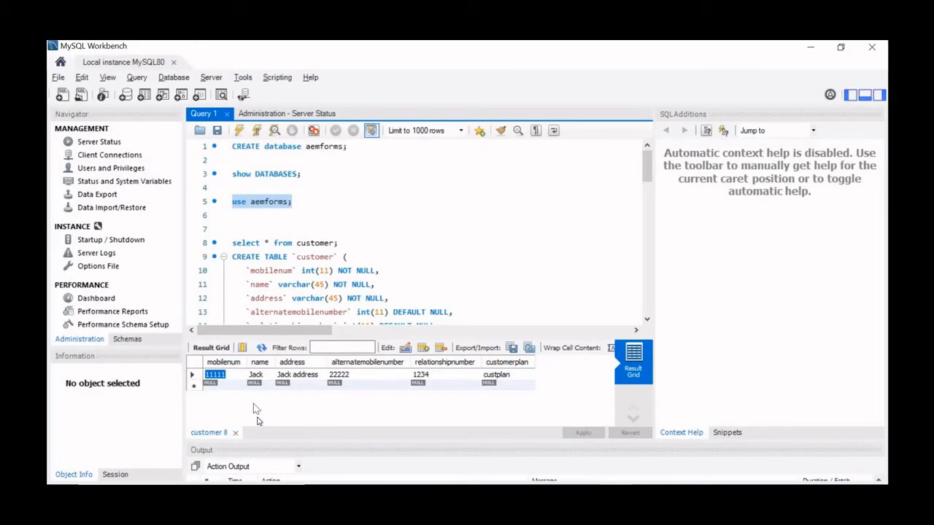
right_click(221, 377)
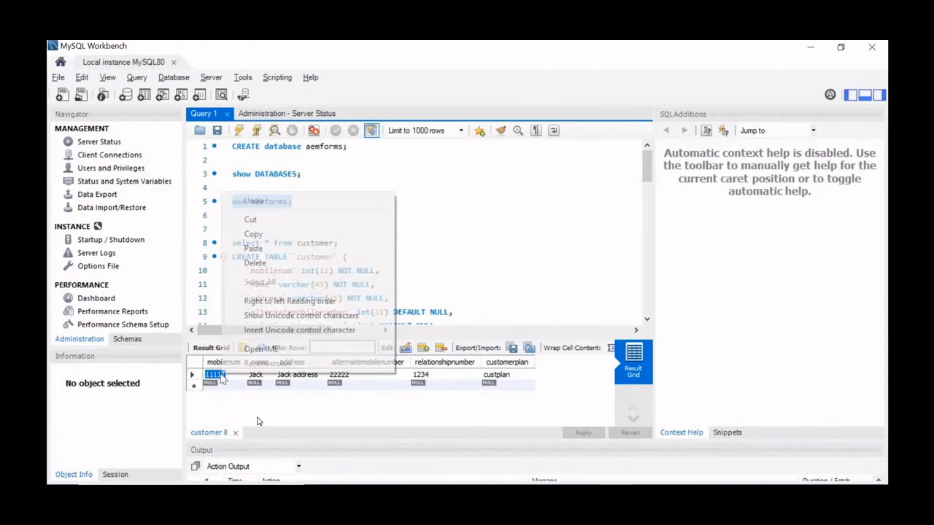
click(277, 236)
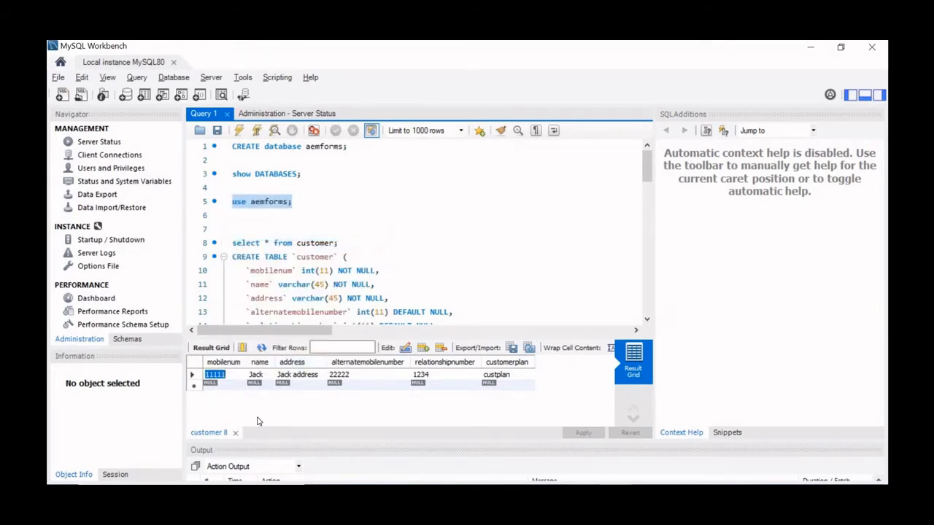
- Switch back to the form data model editor, test the fetch data service with the copied mobilenum value, and close the test
mouse_move(583, 496)
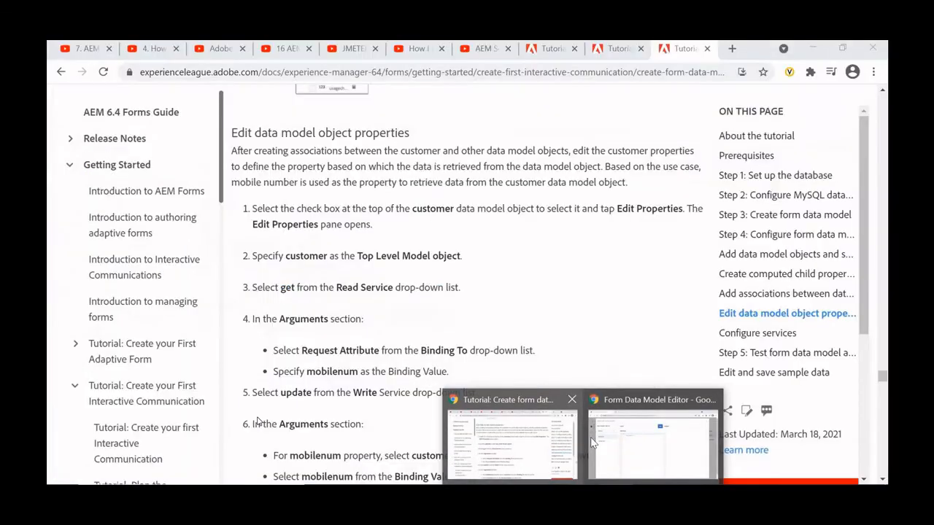
click(592, 443)
click(359, 200)
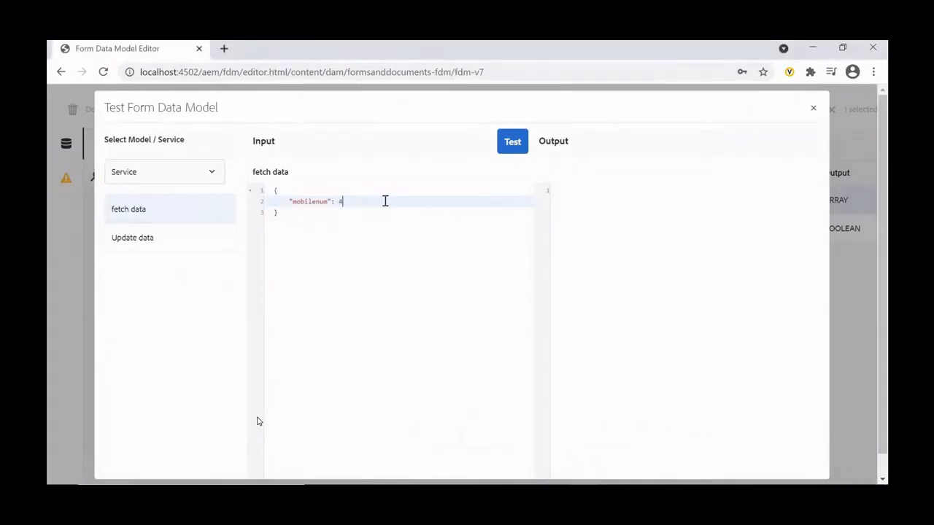
key(ctrl+v)
click(503, 151)
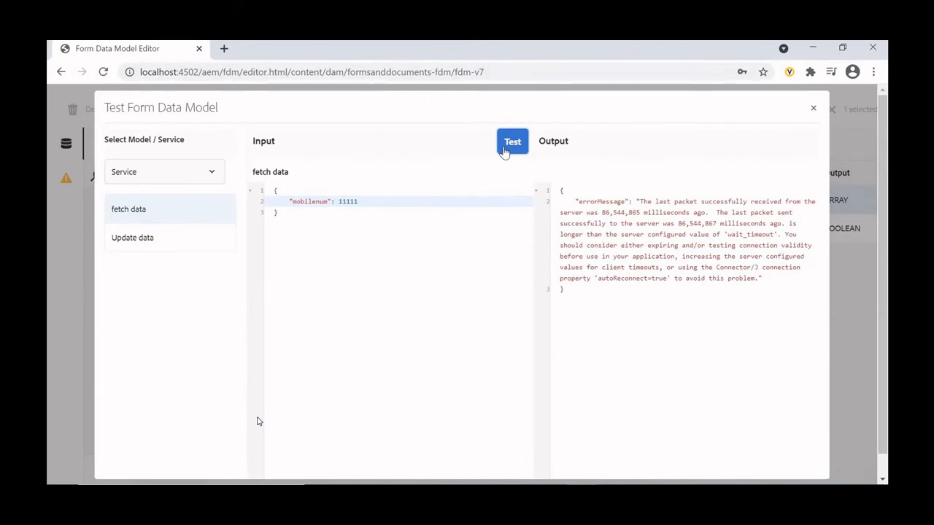
click(814, 110)
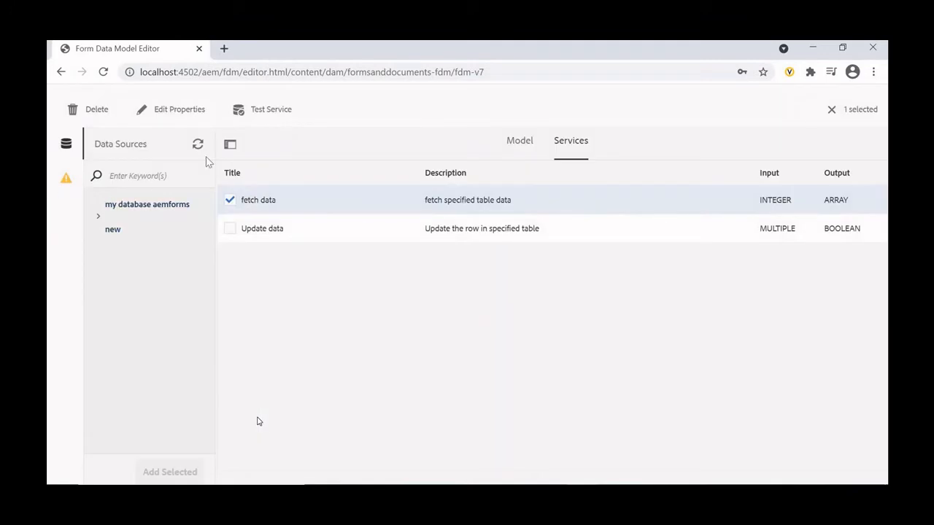
- Refresh the data source definitions and return to the data sources list to check the my database aemforms new source
click(197, 144)
click(605, 326)
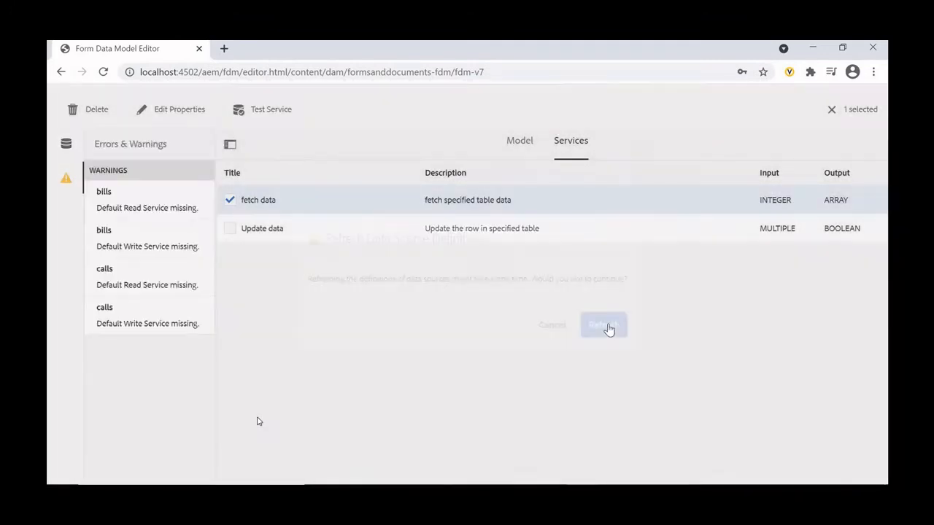
click(66, 144)
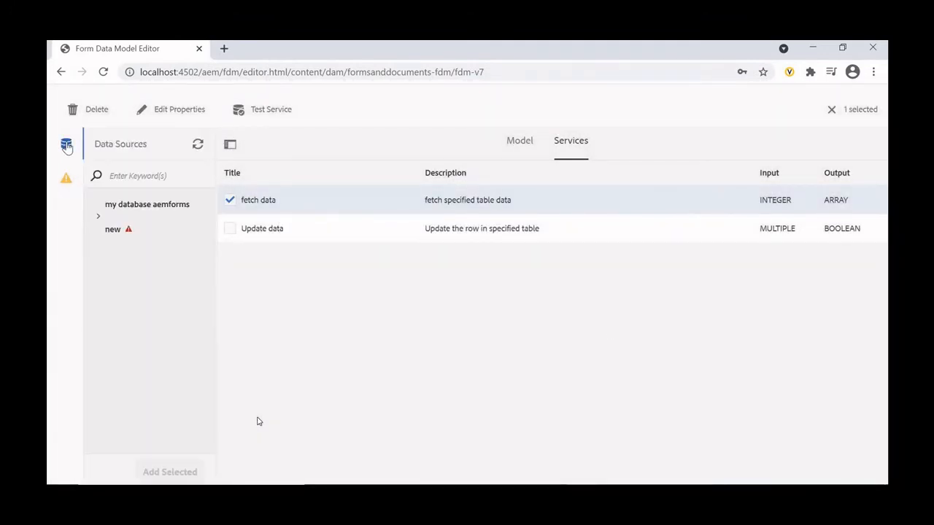
mouse_move(128, 233)
- Open the AEM Web Console configuration page at localhost:4502/system/console/configMgr in a new browser tab
click(224, 48)
text(lo)
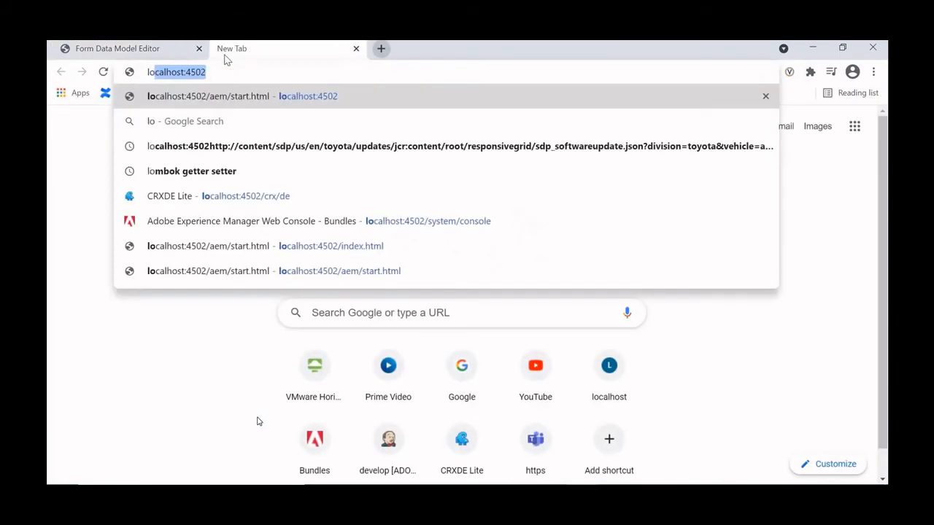
text(calhost:4502/syst)
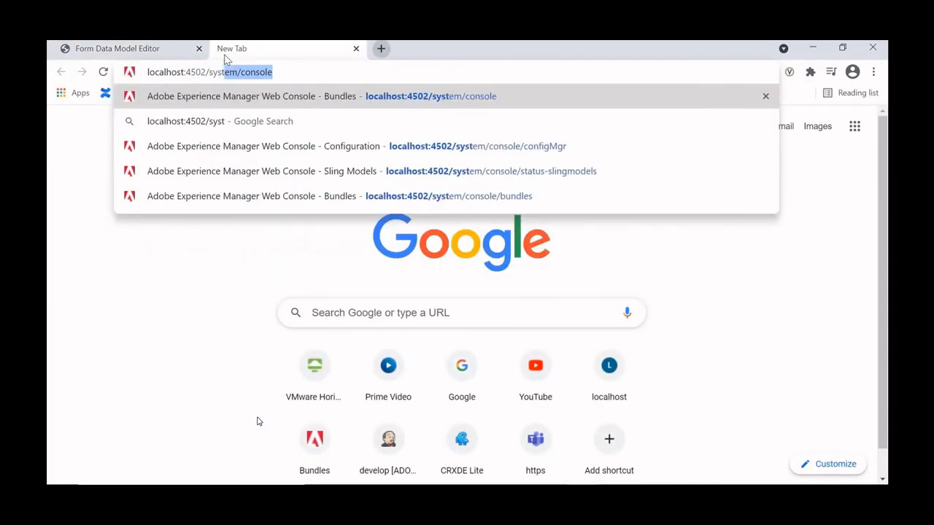
text(em/console/con)
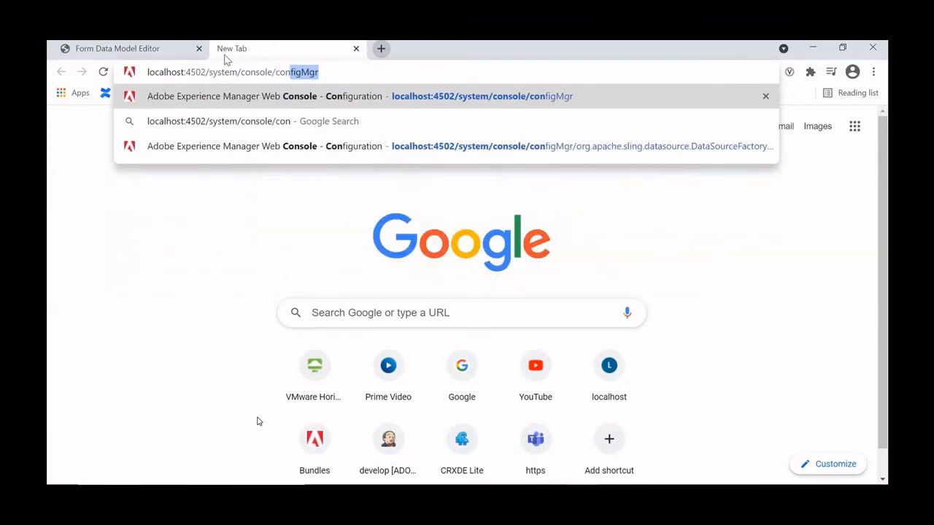
key(Return)
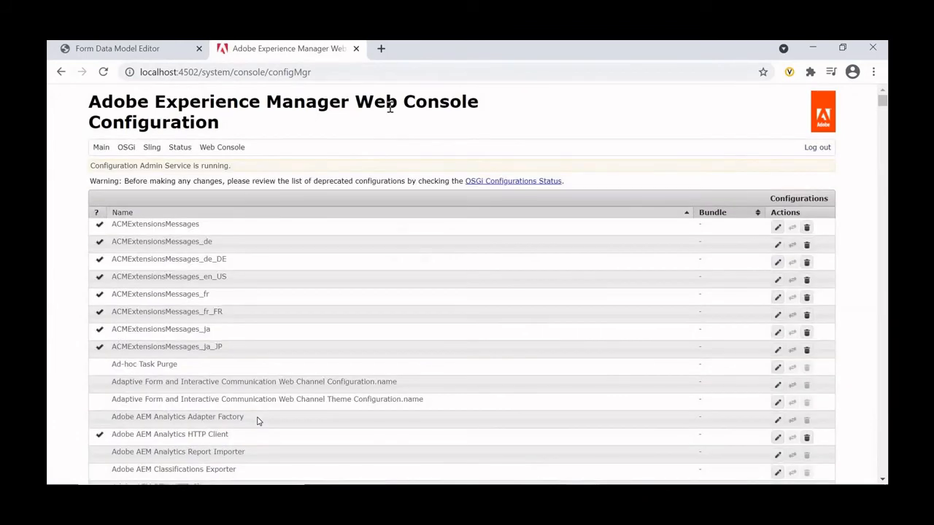
- Search the configurations for datasour and open the existing DataSourceFactory entry of Apache Sling Connection Pooled DataSource
key(ctrl+f)
text(datas)
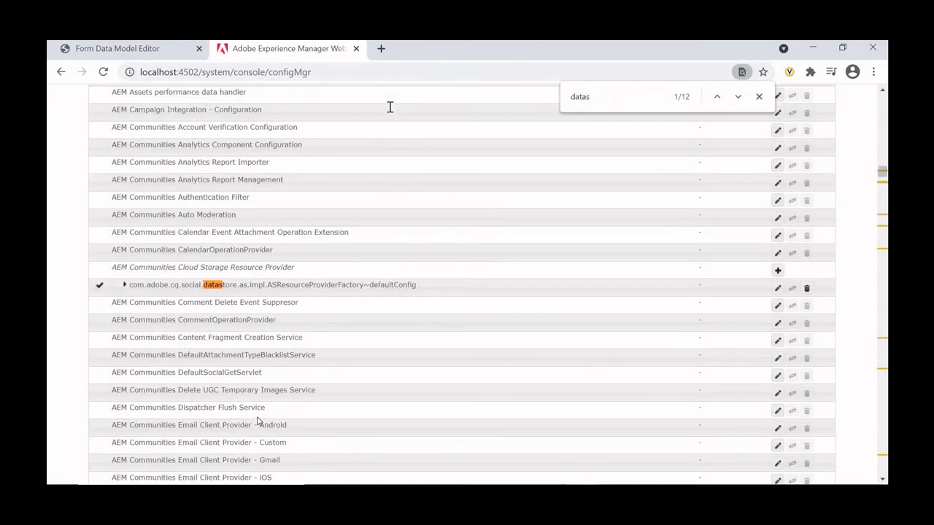
text(our)
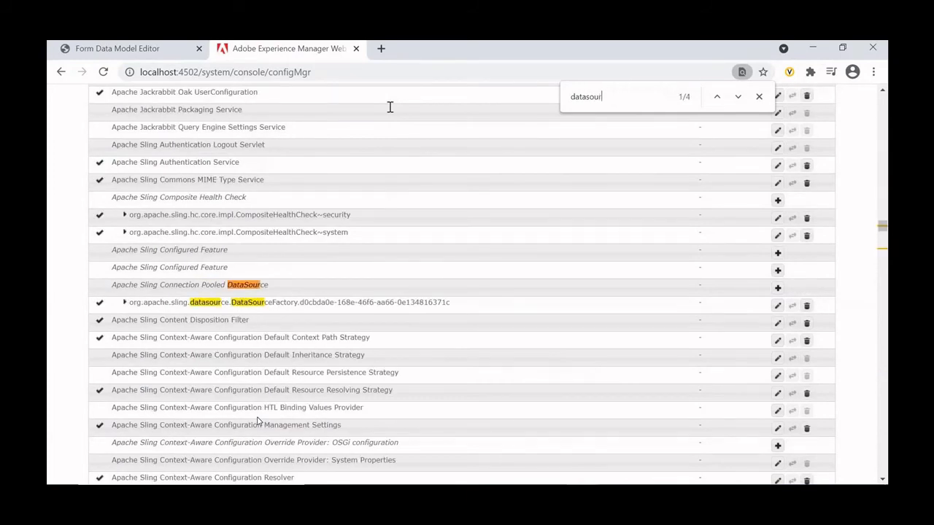
click(323, 305)
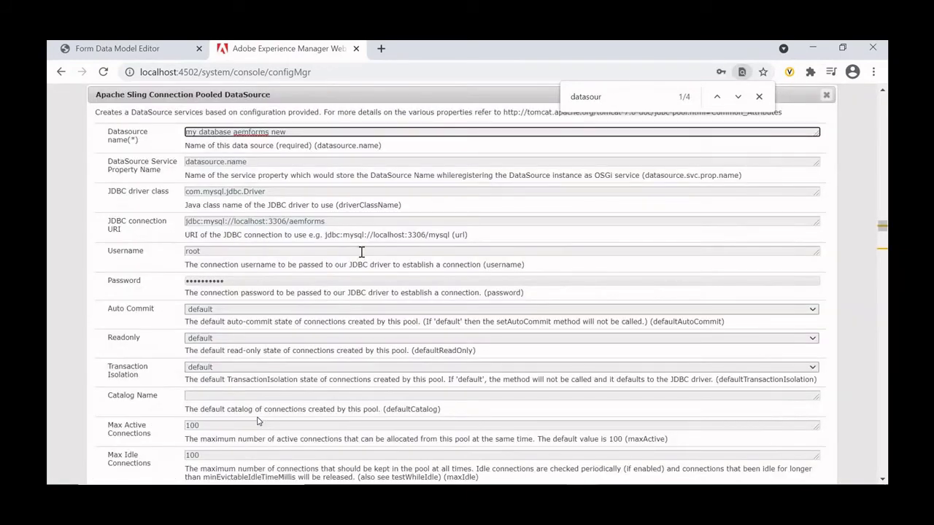
- Unbind the Apache Sling Connection Pooled DataSource configuration and save it again
scroll(540, 307, down, 10)
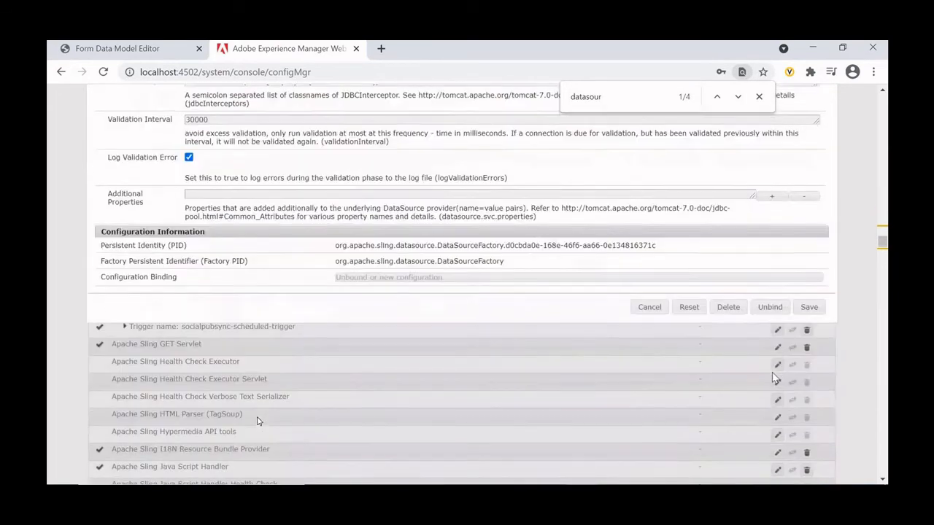
click(769, 307)
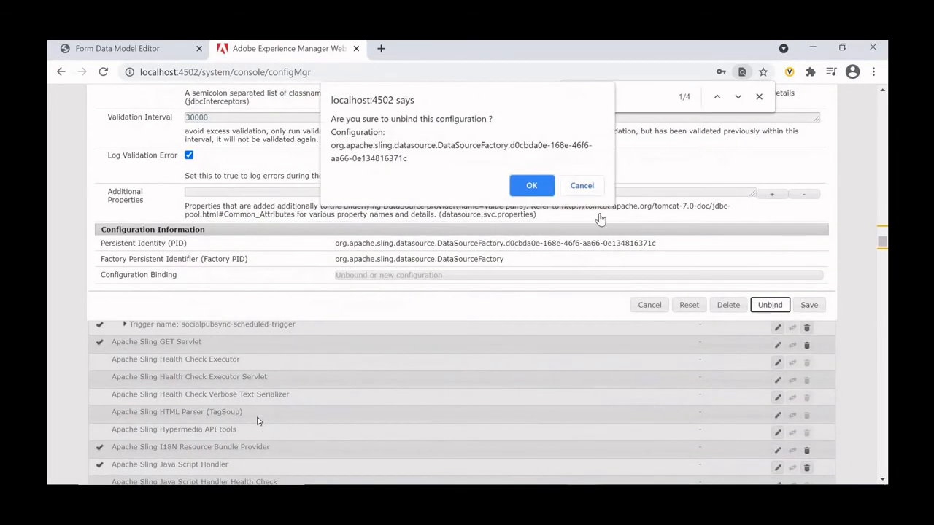
click(532, 186)
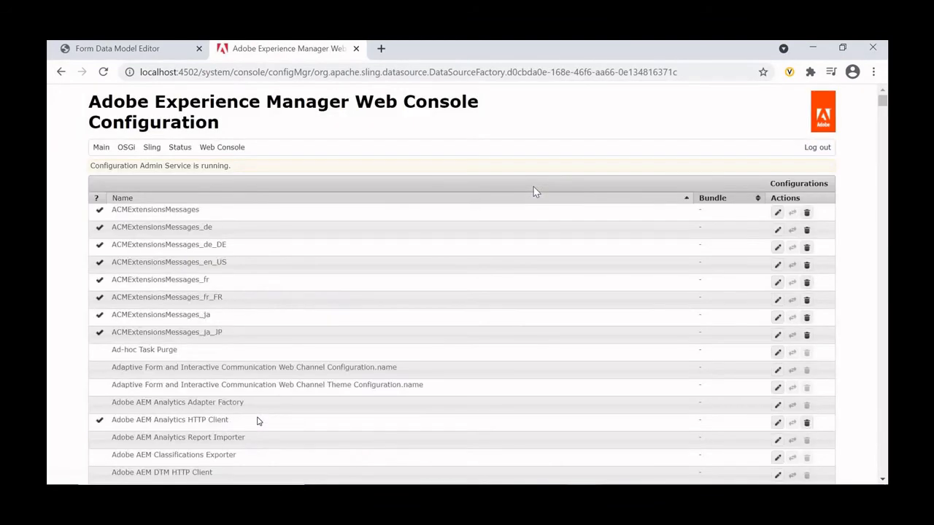
scroll(627, 342, down, 10)
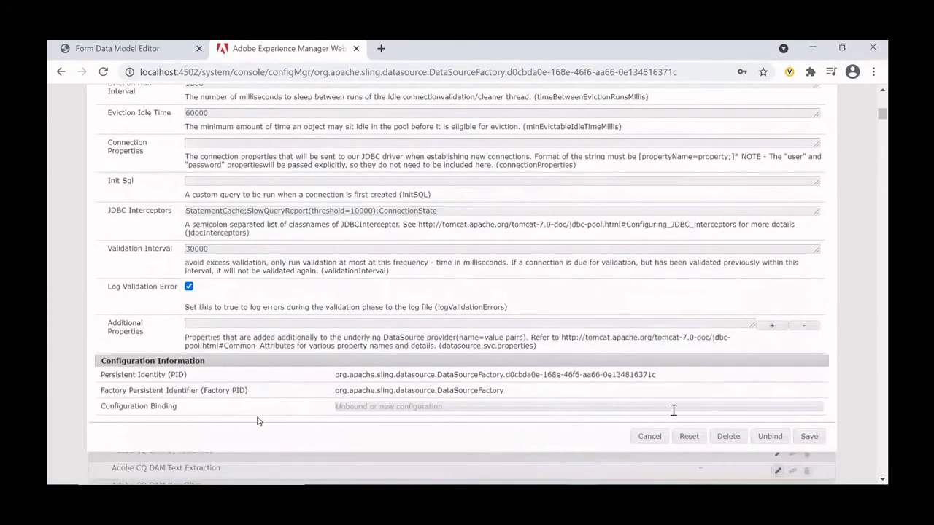
click(820, 436)
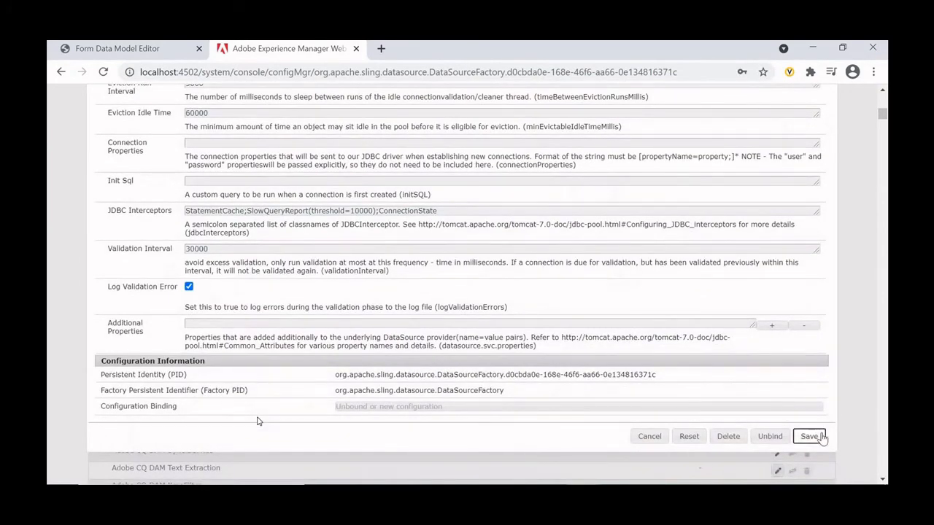
click(818, 436)
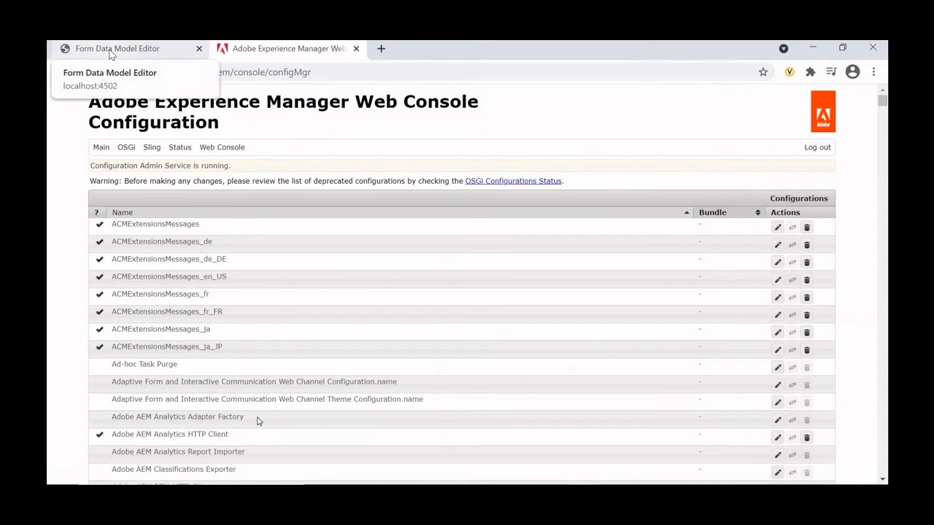
- Return to the form data model editor, refresh the data source definitions again, and recheck the data sources list
click(109, 48)
click(196, 144)
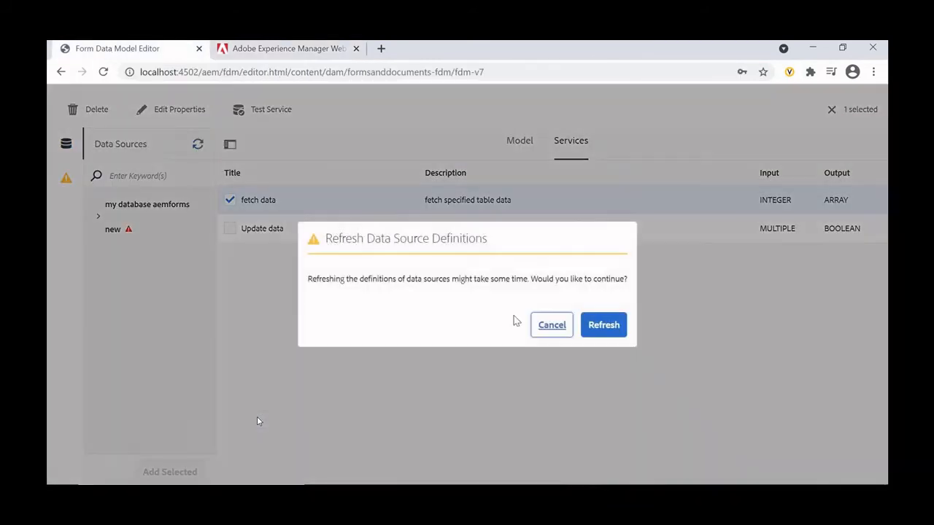
click(603, 325)
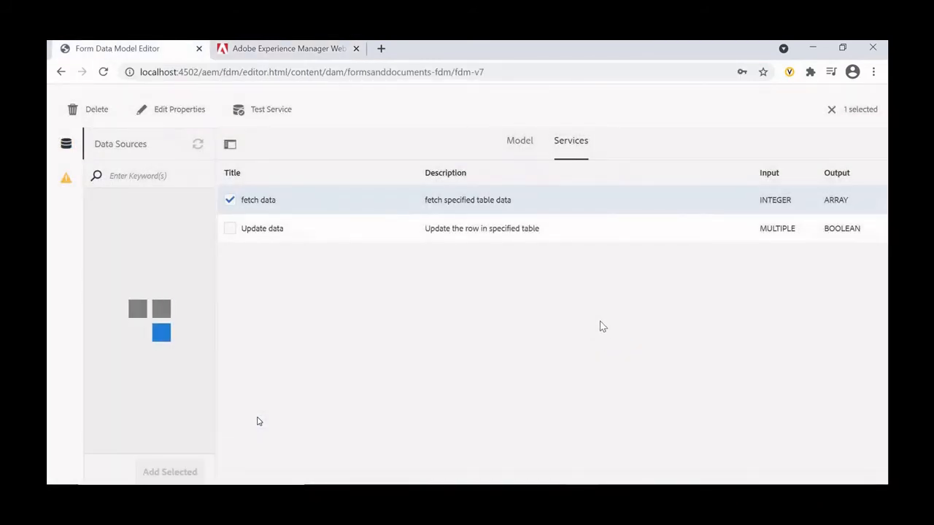
click(62, 145)
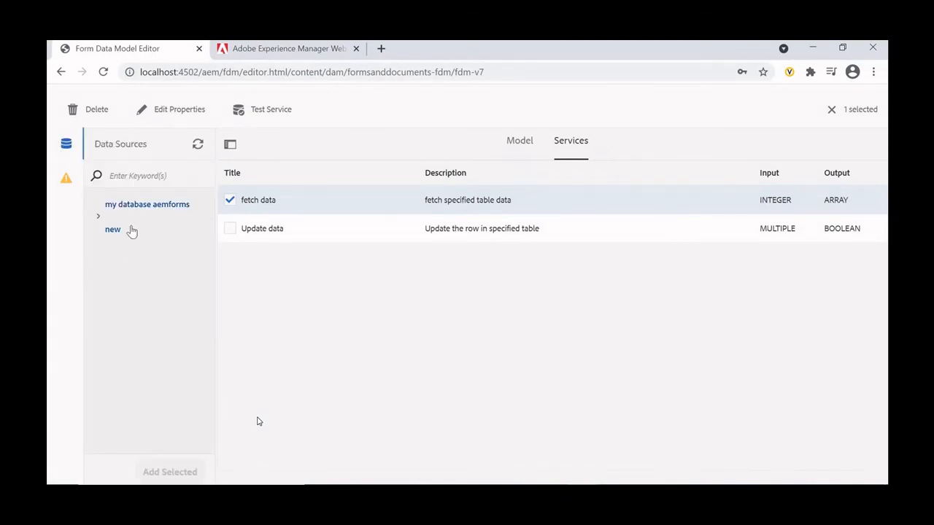
- Retest the fetch data service using the mobilenum value from the MySQL customer table, review the output, and close the test
click(263, 116)
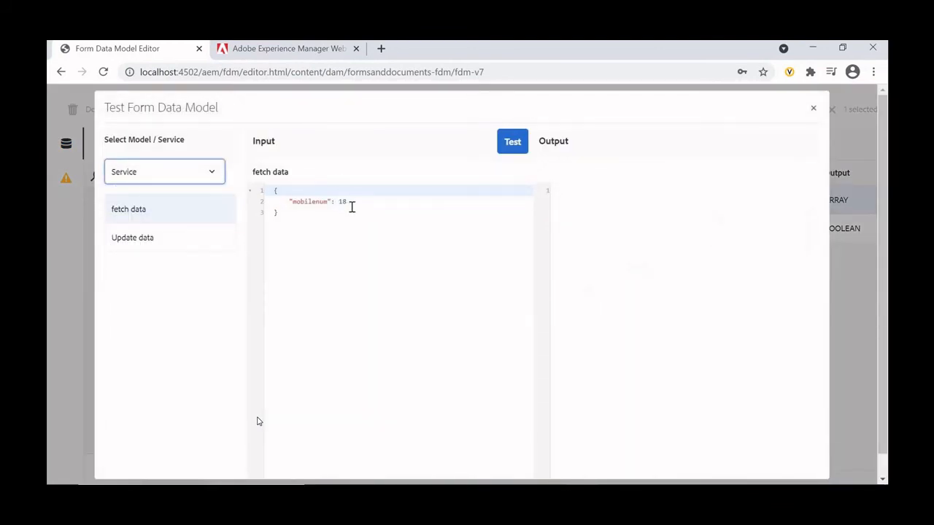
click(351, 203)
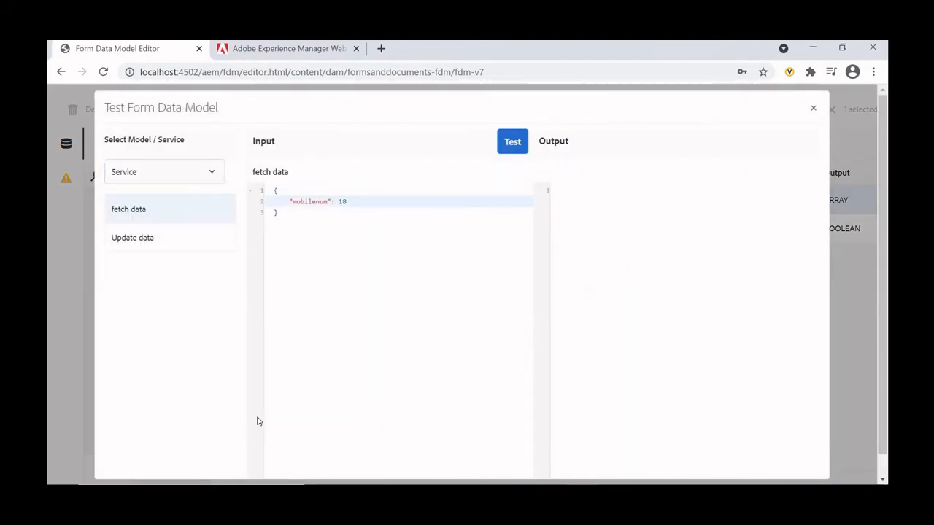
key(alt+Tab)
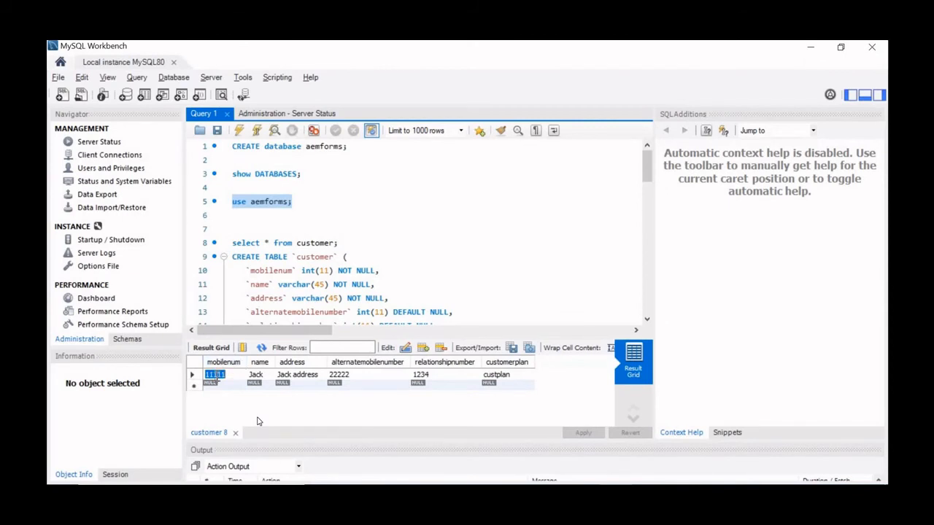
key(alt+Tab)
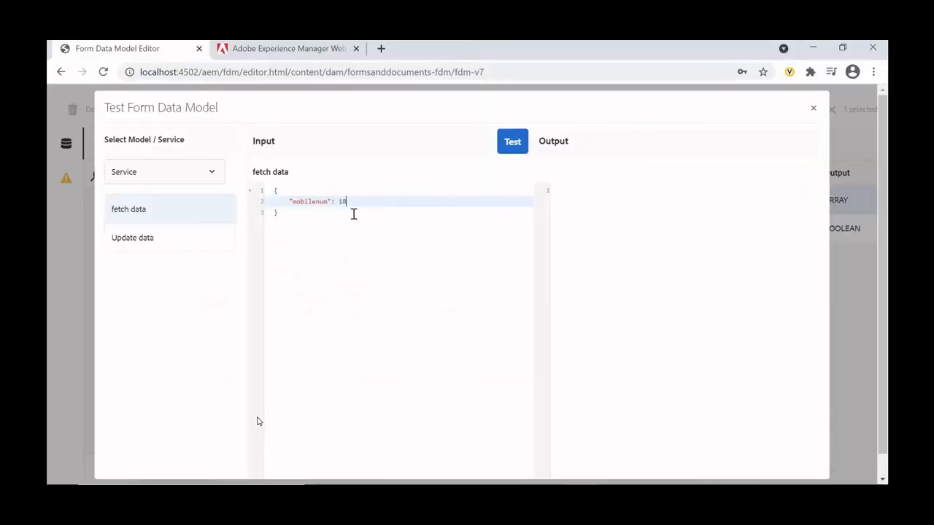
text(11111)
click(509, 148)
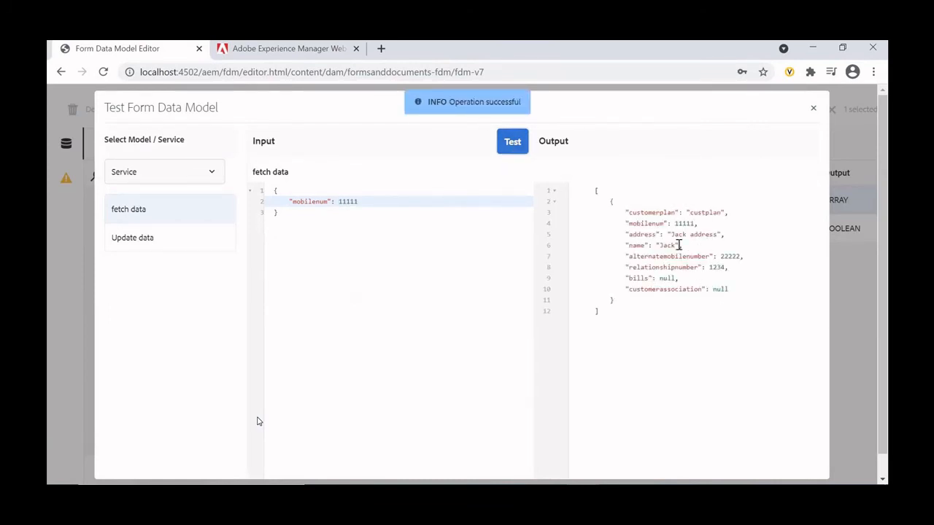
click(814, 110)
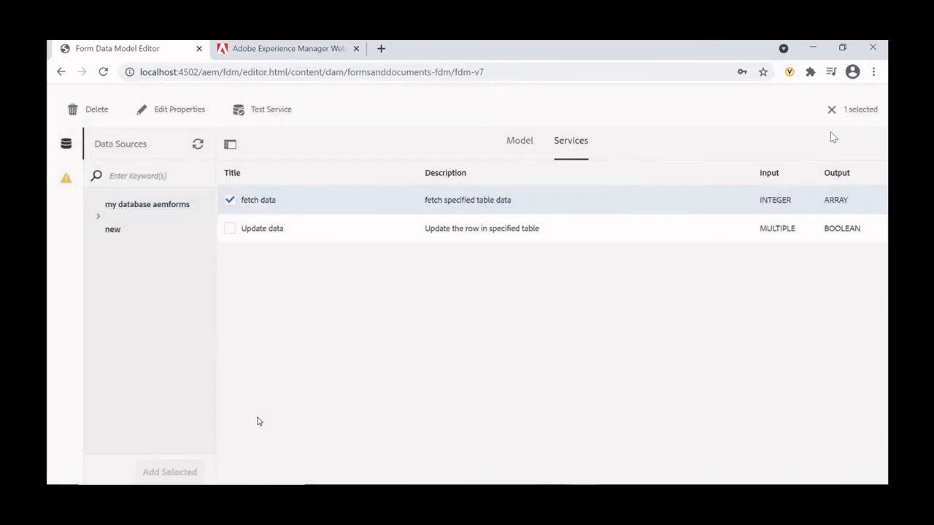
- Clear the fetch data service selection and open the read test for the customer model object
click(831, 110)
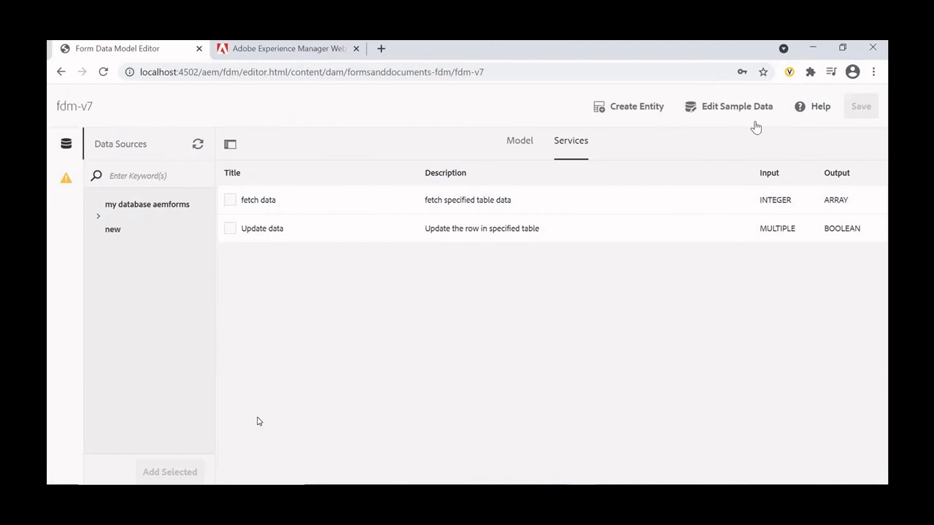
click(518, 142)
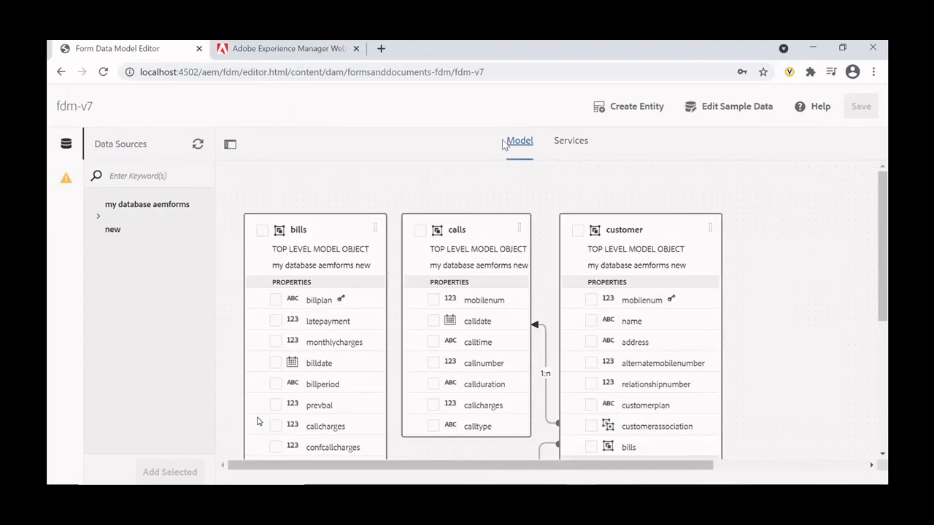
click(578, 231)
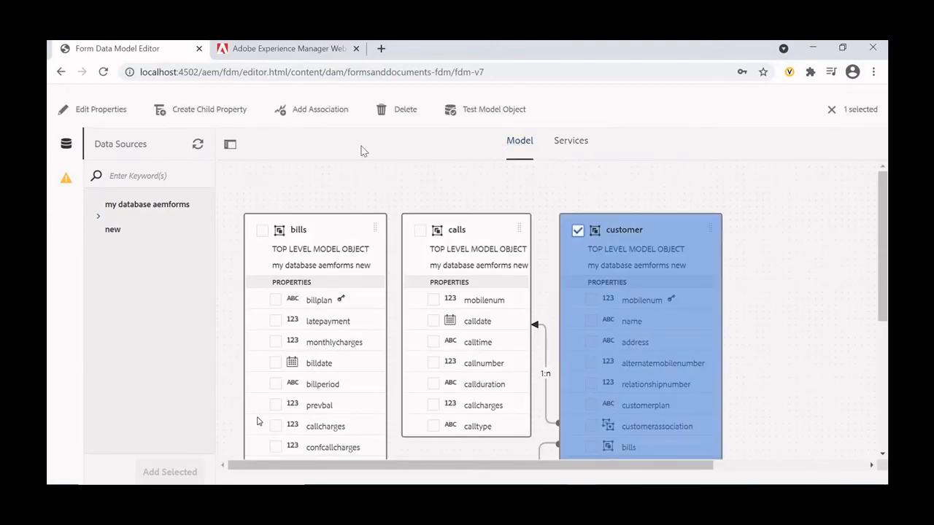
click(494, 110)
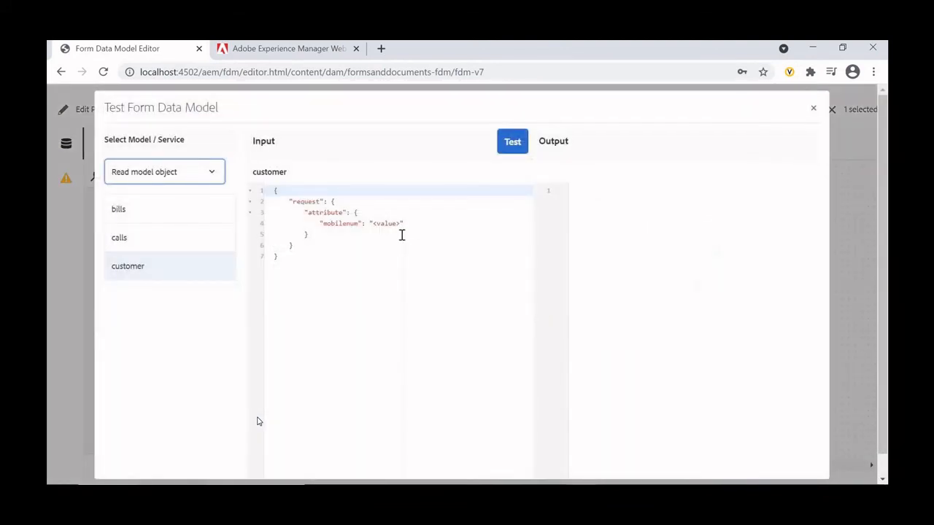
- Test reading the customer model object with the customer's mobile number as mobilenum, review the output, and close and deselect it
drag(400, 225, 373, 225)
click(378, 233)
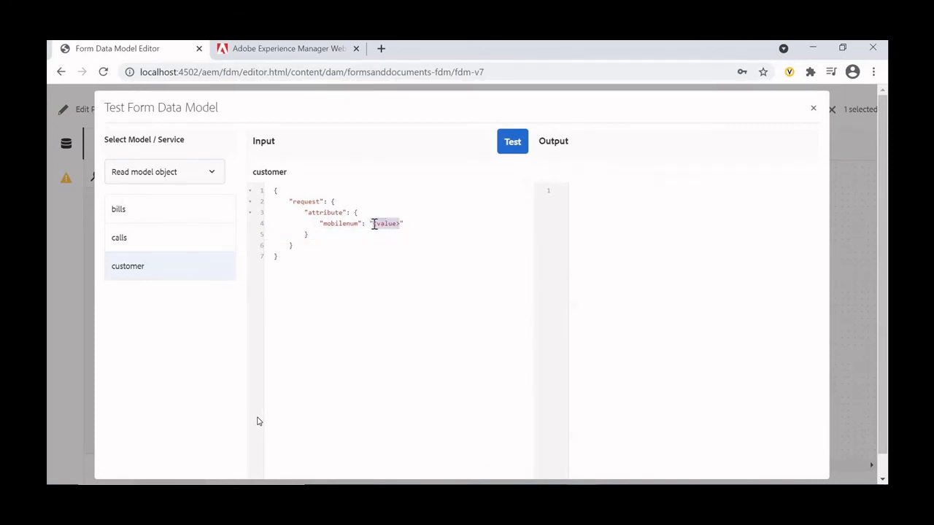
text(11111)
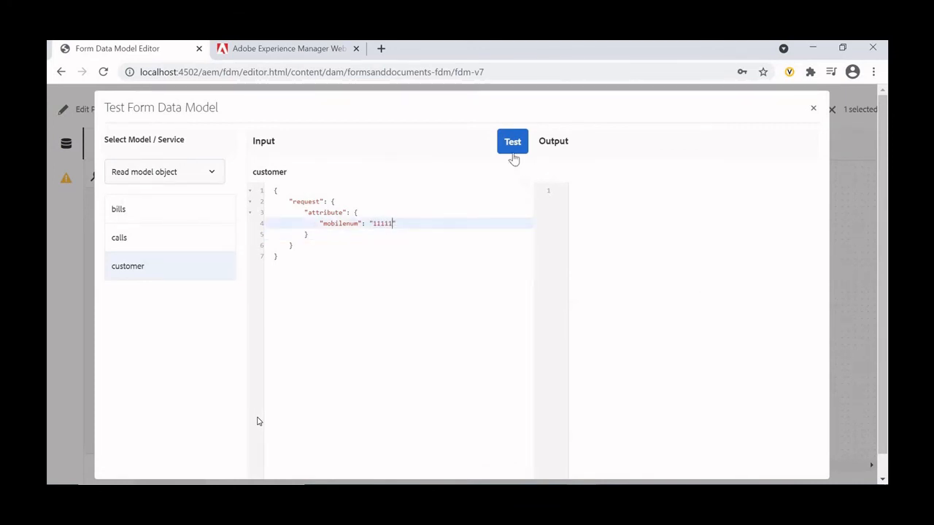
click(512, 153)
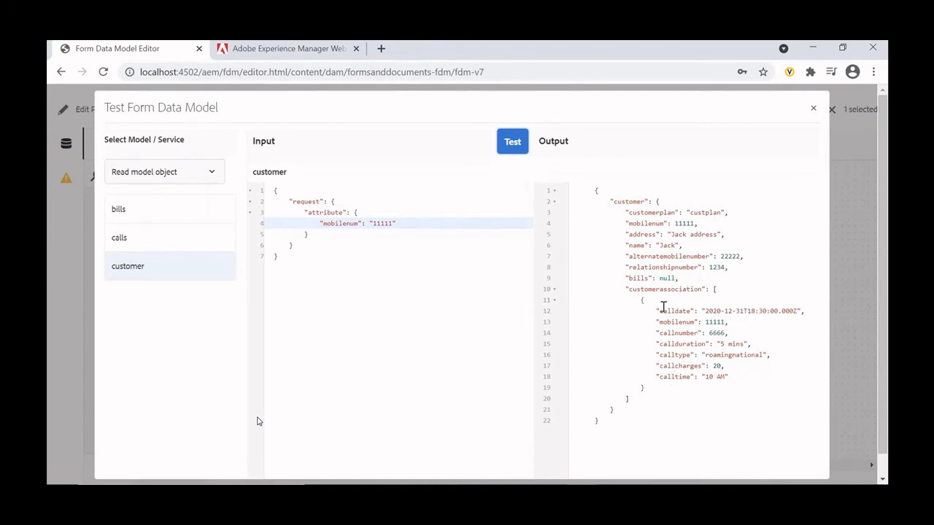
click(813, 111)
click(831, 109)
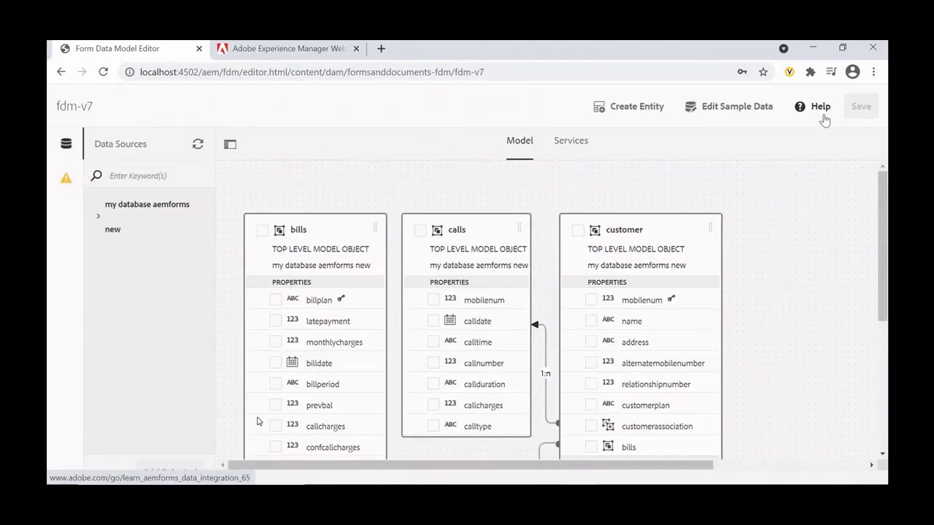
- Open the form data model's sample data, review the calls, bills and customer entries, and save it
click(737, 108)
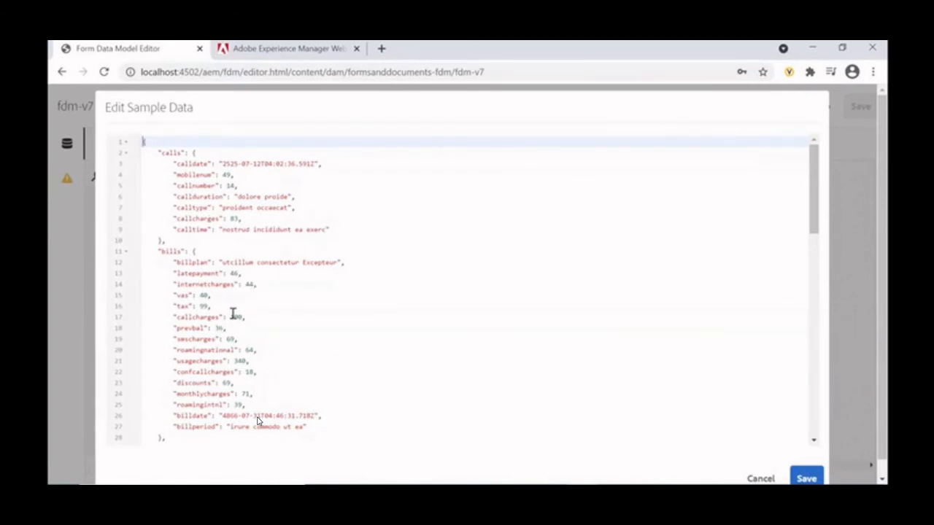
scroll(327, 344, down, 5)
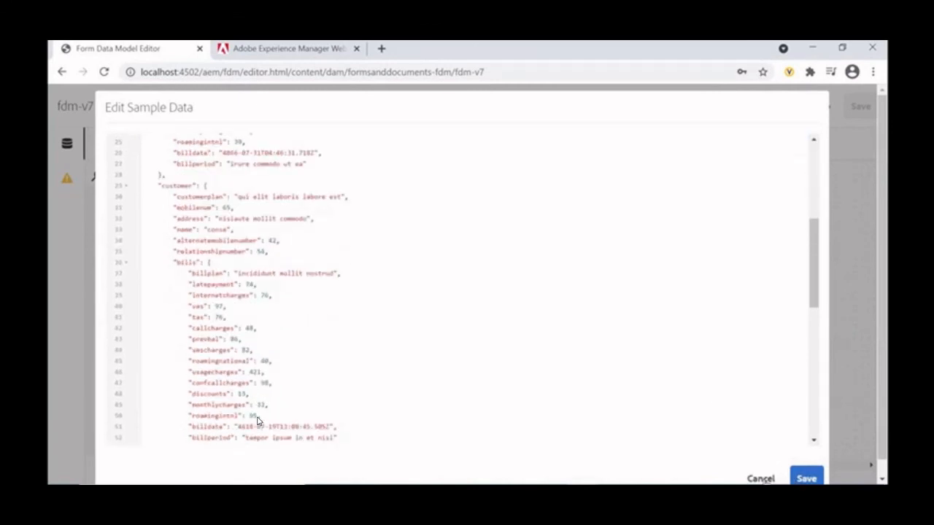
click(804, 478)
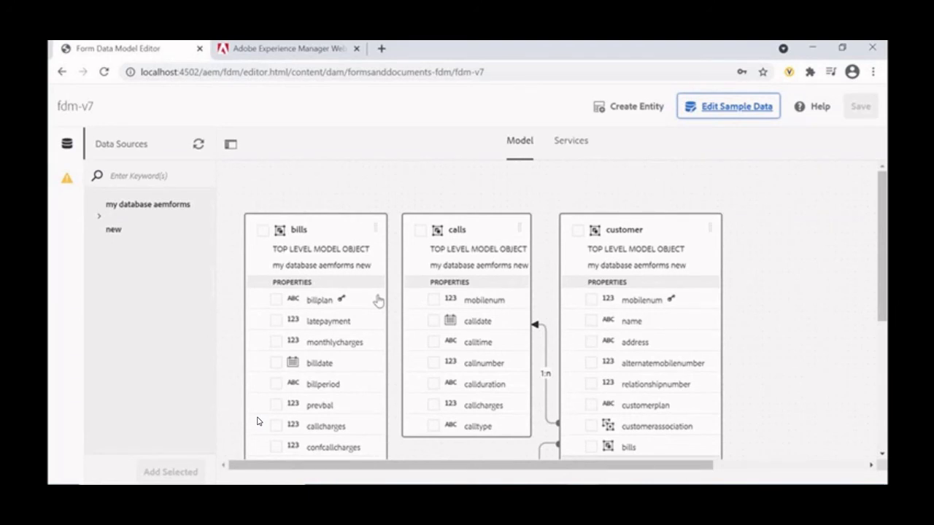
- Switch to the Adobe Experience League tutorial and review the customer property settings and the remaining Interactive Communication tutorials
click(582, 497)
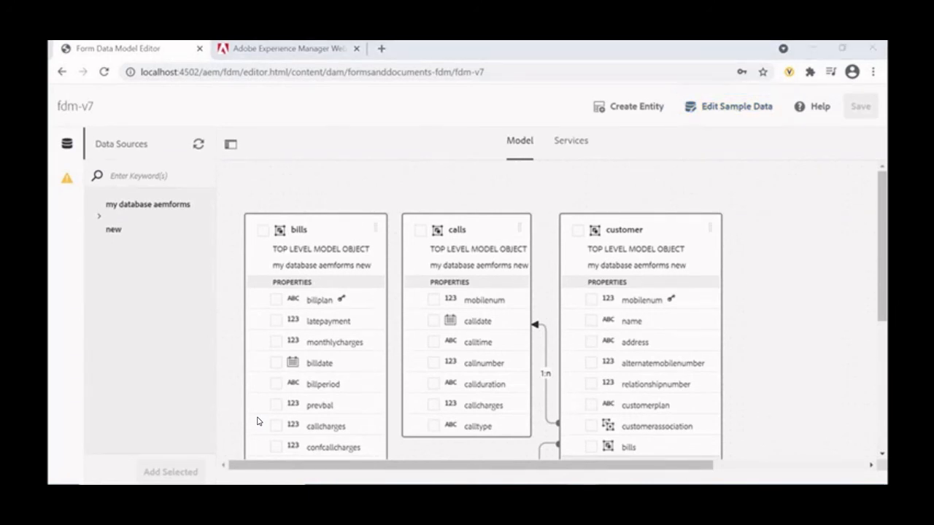
click(540, 441)
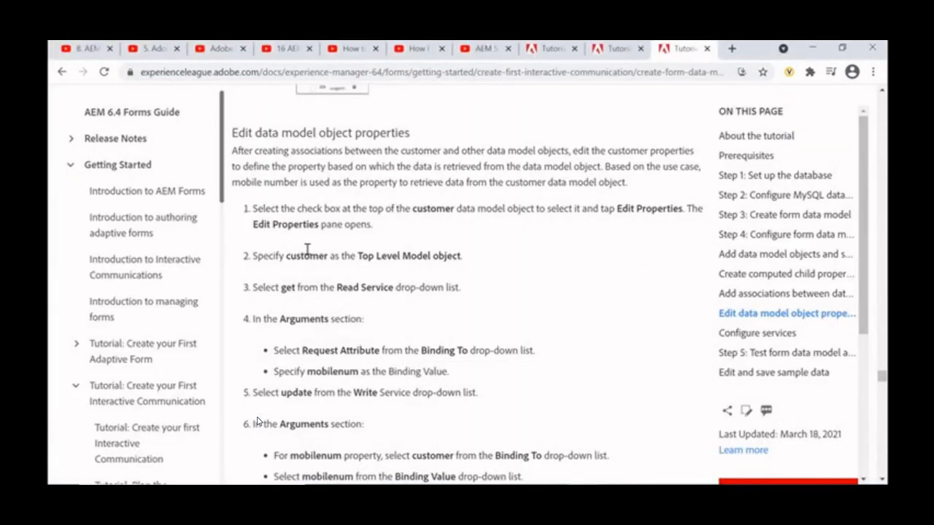
scroll(396, 218, down, 2)
scroll(256, 422, down, 5)
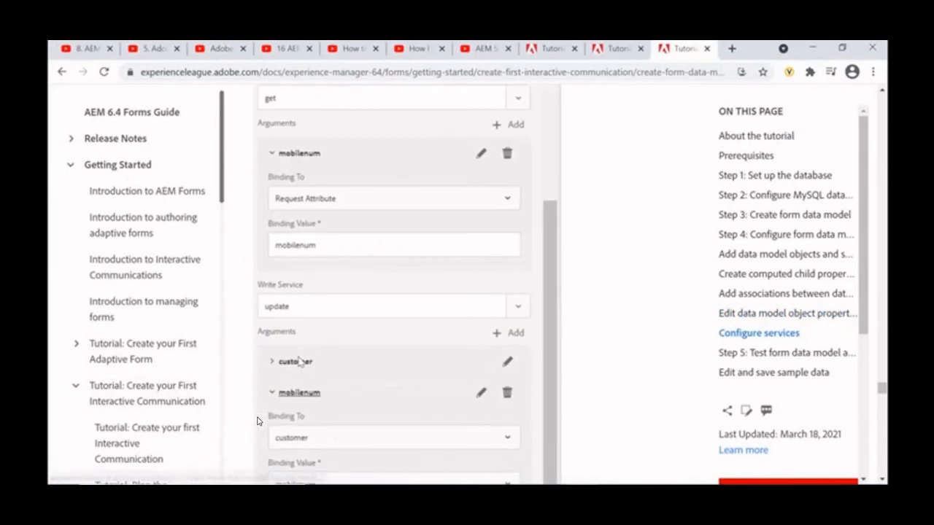
scroll(167, 355, down, 2)
scroll(195, 314, down, 2)
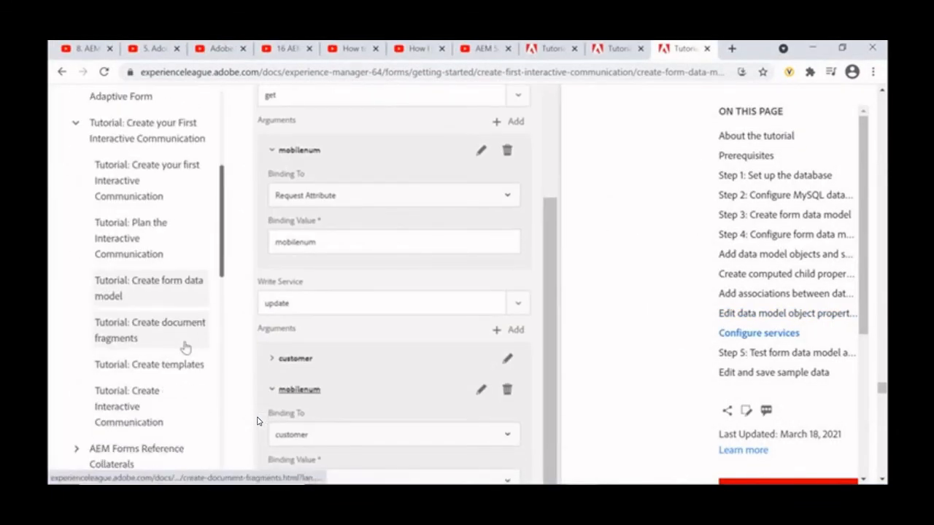